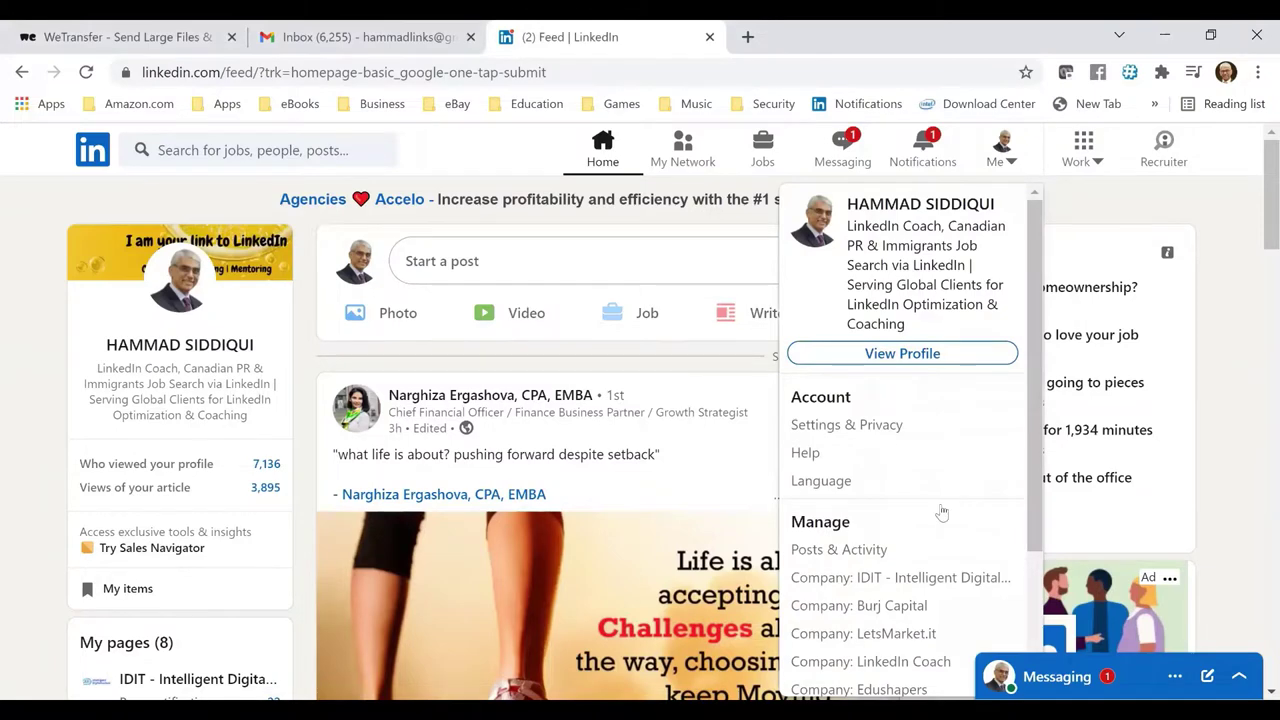
# Open Recruiter Account from the Me menu's Manage section in a new tab
pyautogui.scroll(-2, 870, 615)
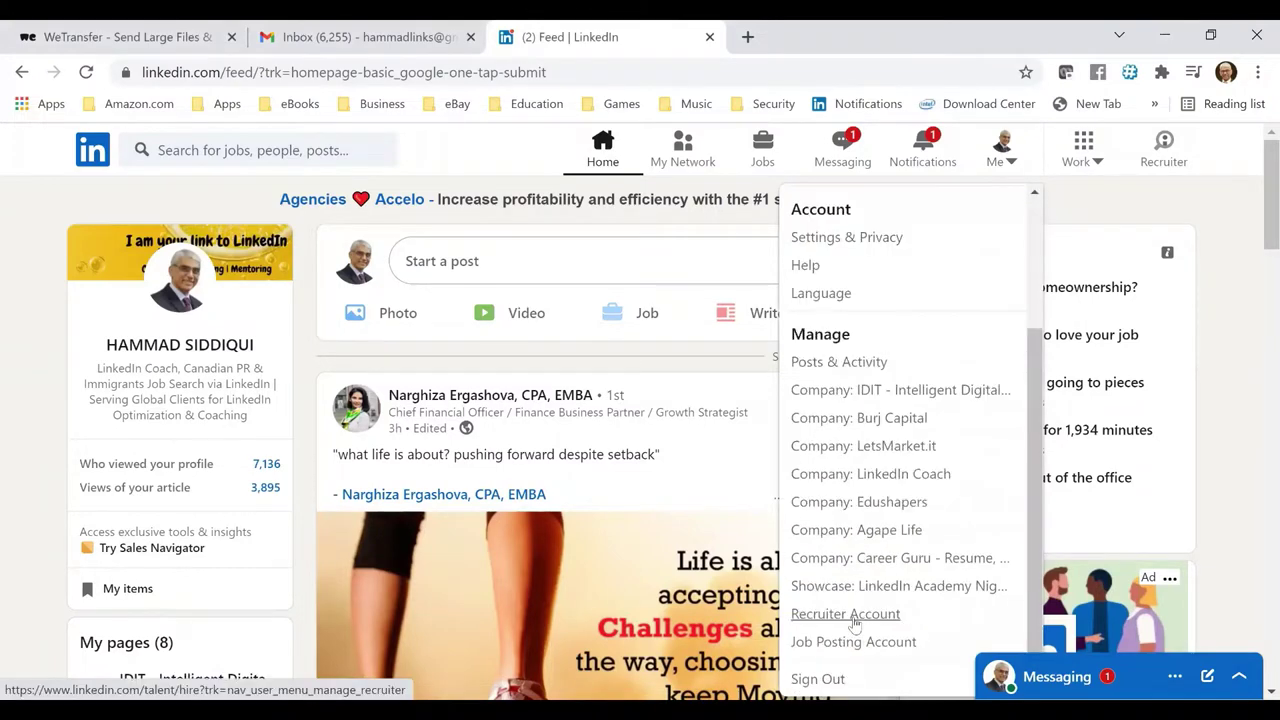
pyautogui.click(852, 616)
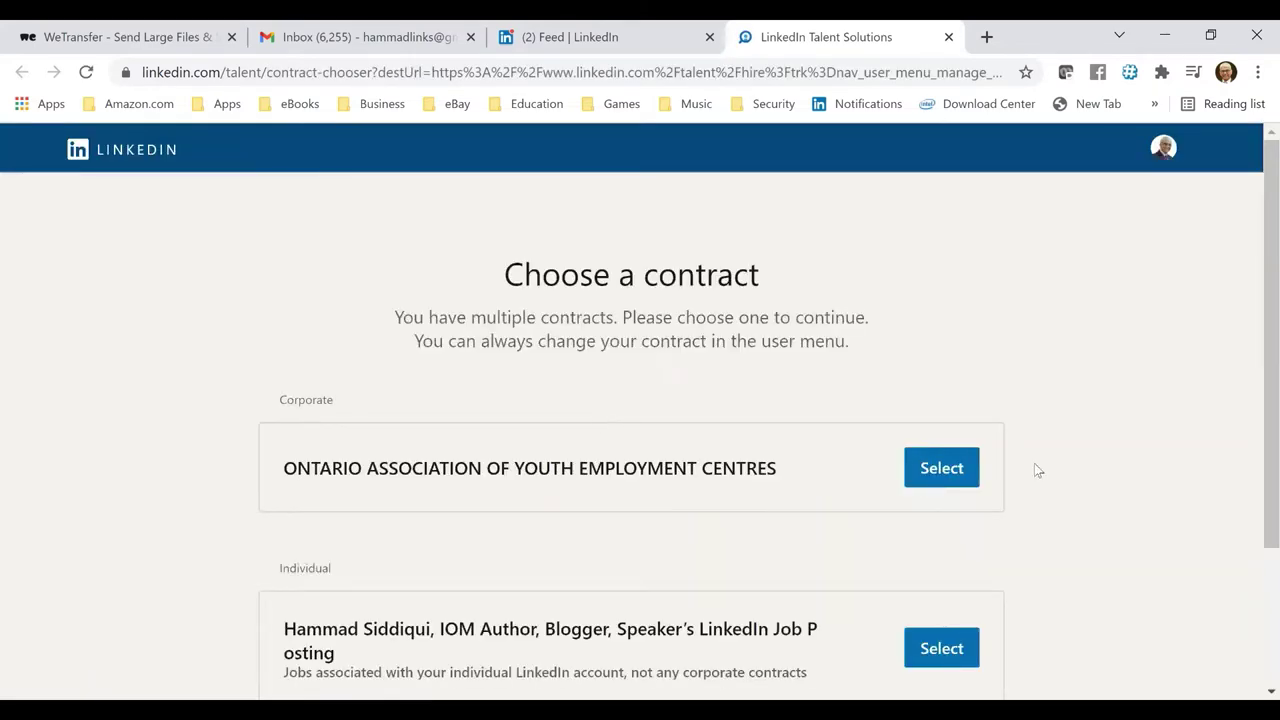
# Select the Ontario Association of Youth Employment Centres corporate contract to enter Recruiter
pyautogui.click(940, 473)
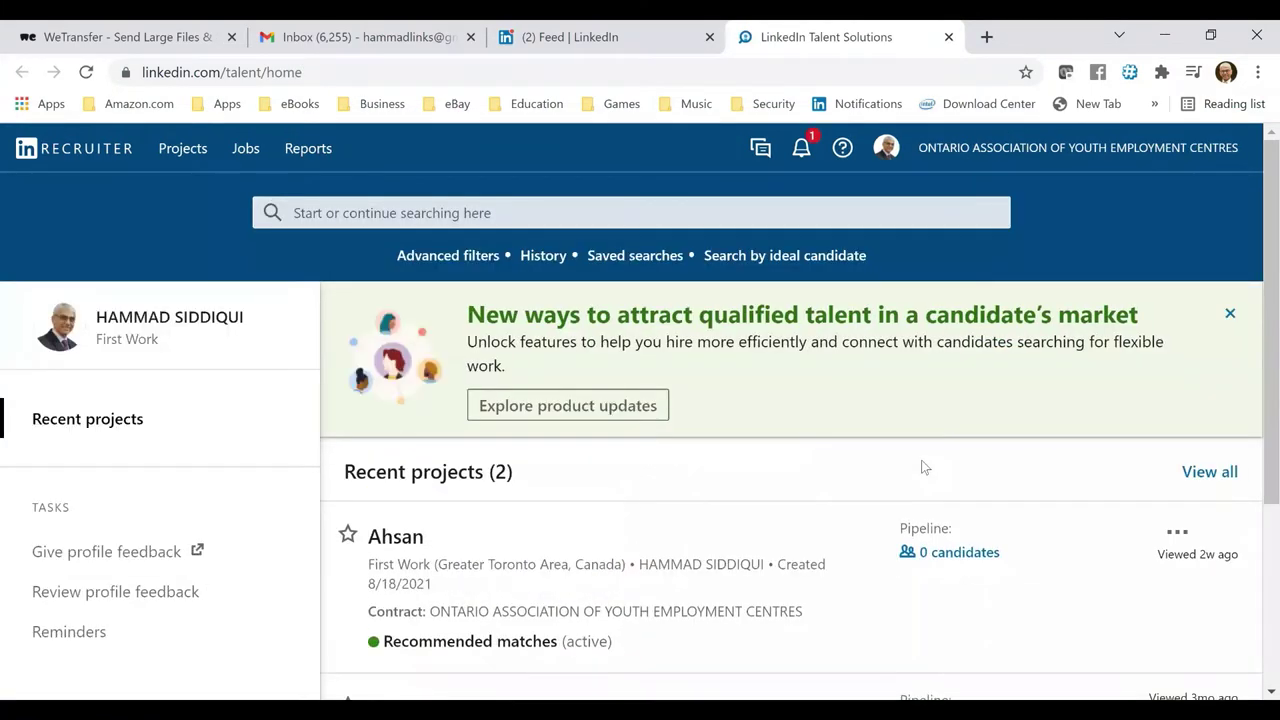
# Close the product-updates banner and start a new, empty Recruiter candidate search
pyautogui.click(1230, 314)
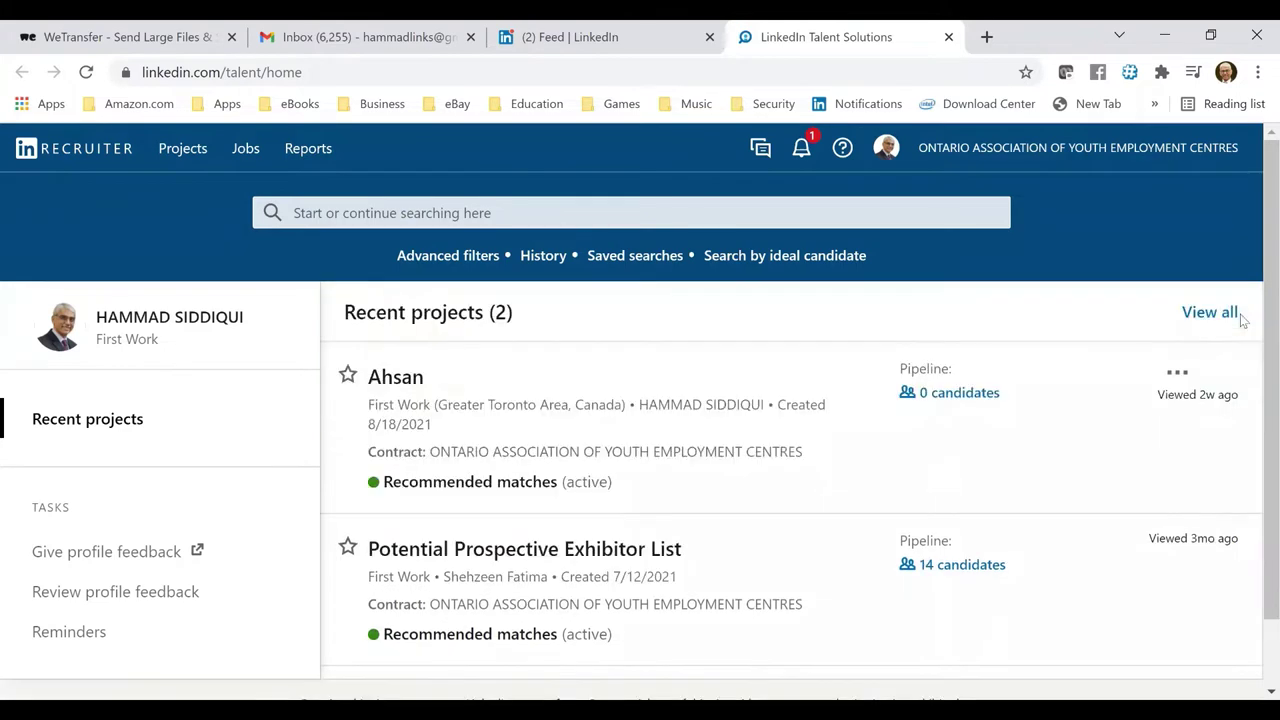
pyautogui.click(332, 209)
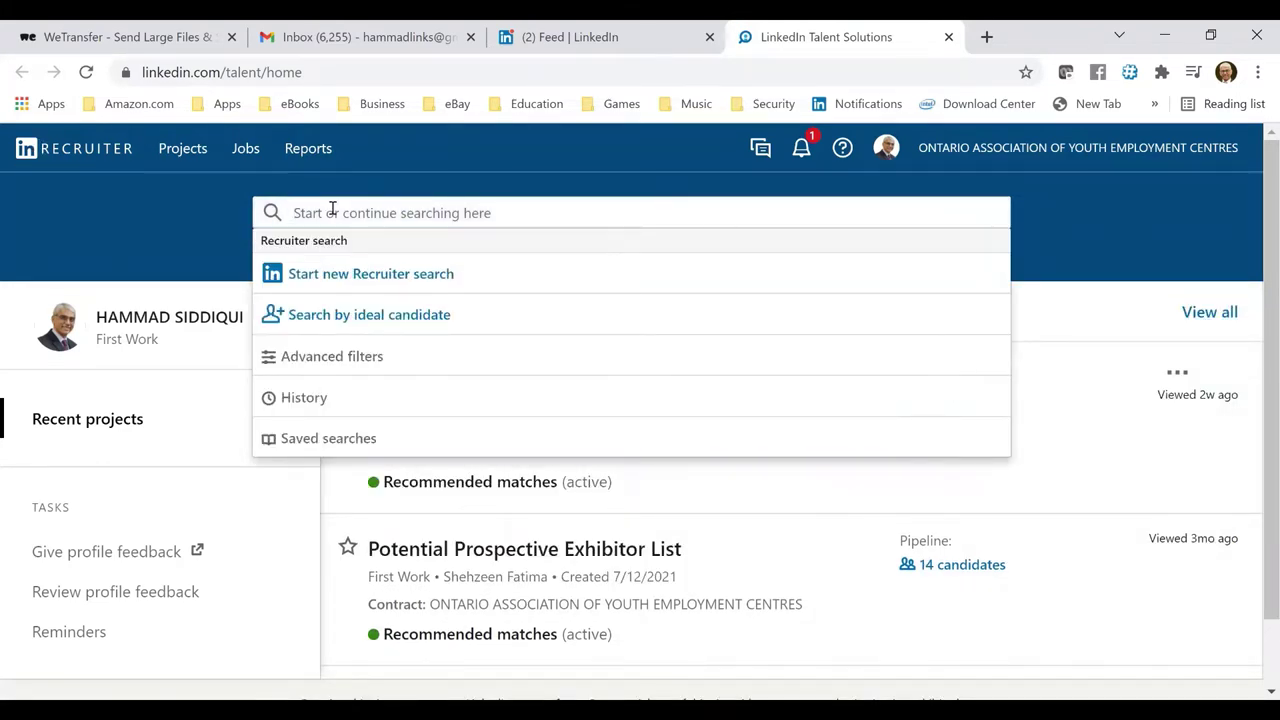
pyautogui.click(356, 285)
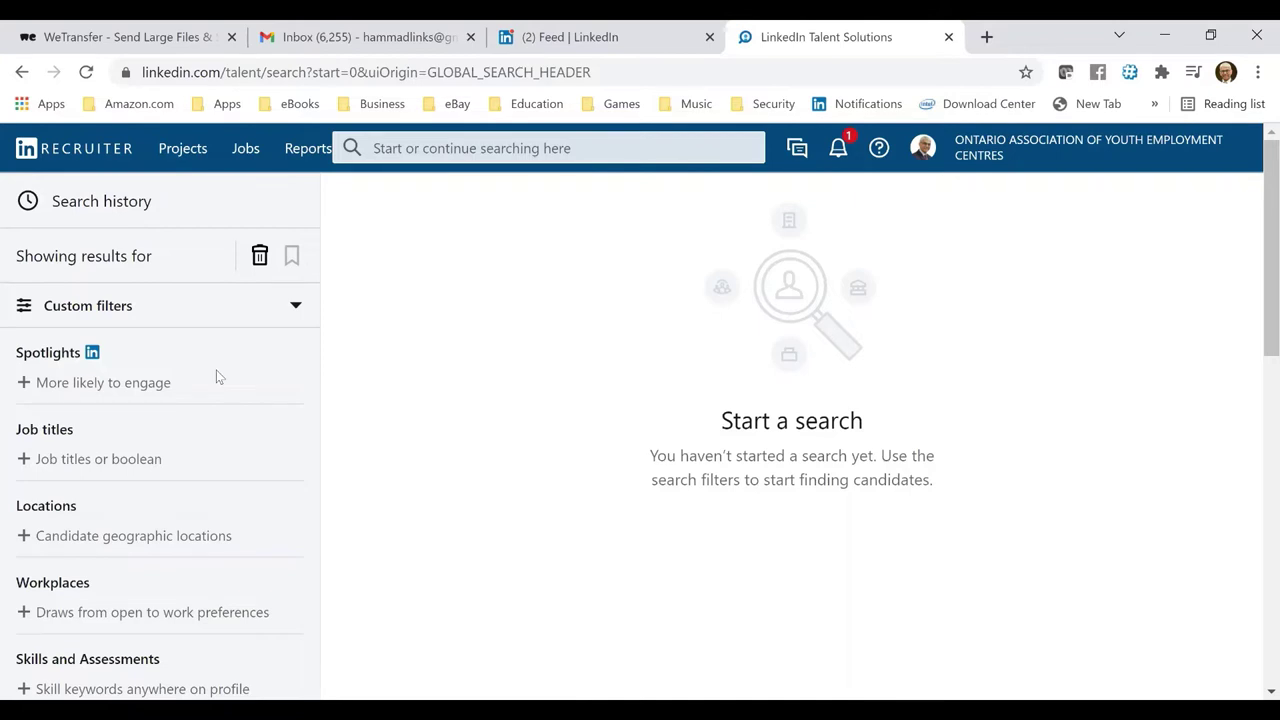
pyautogui.scroll(-1, 218, 376)
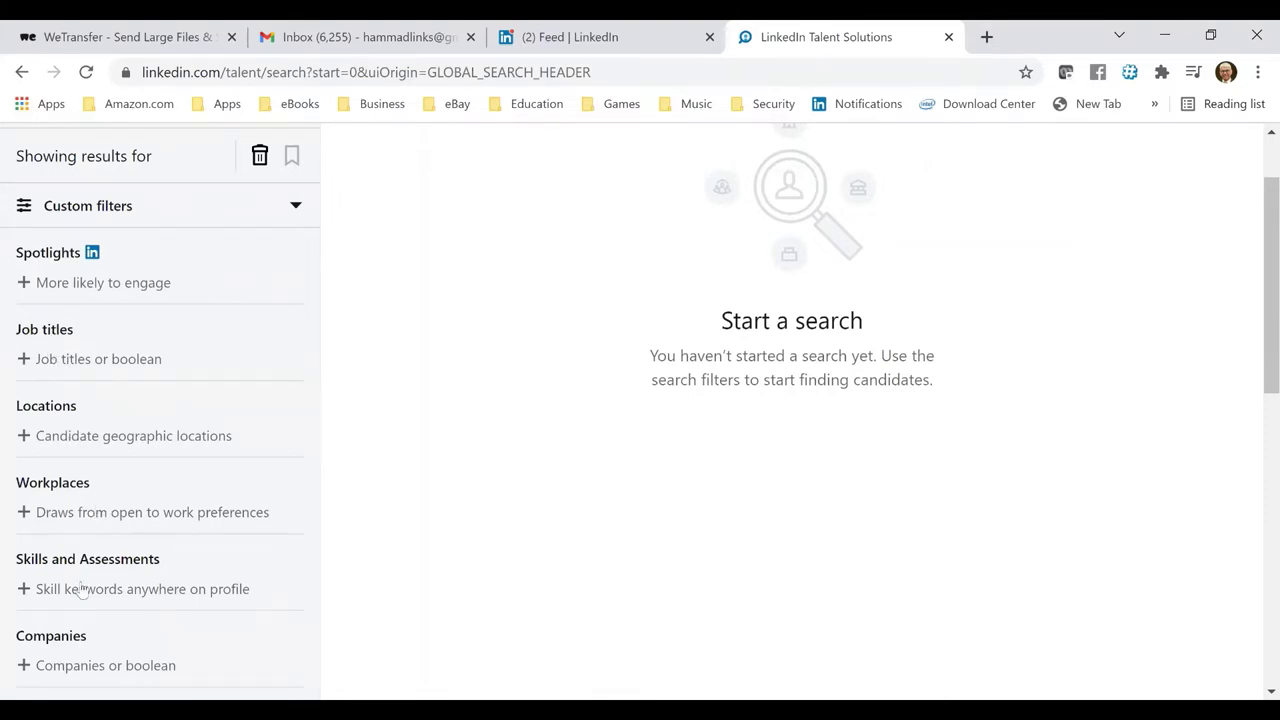
pyautogui.scroll(-1, 129, 523)
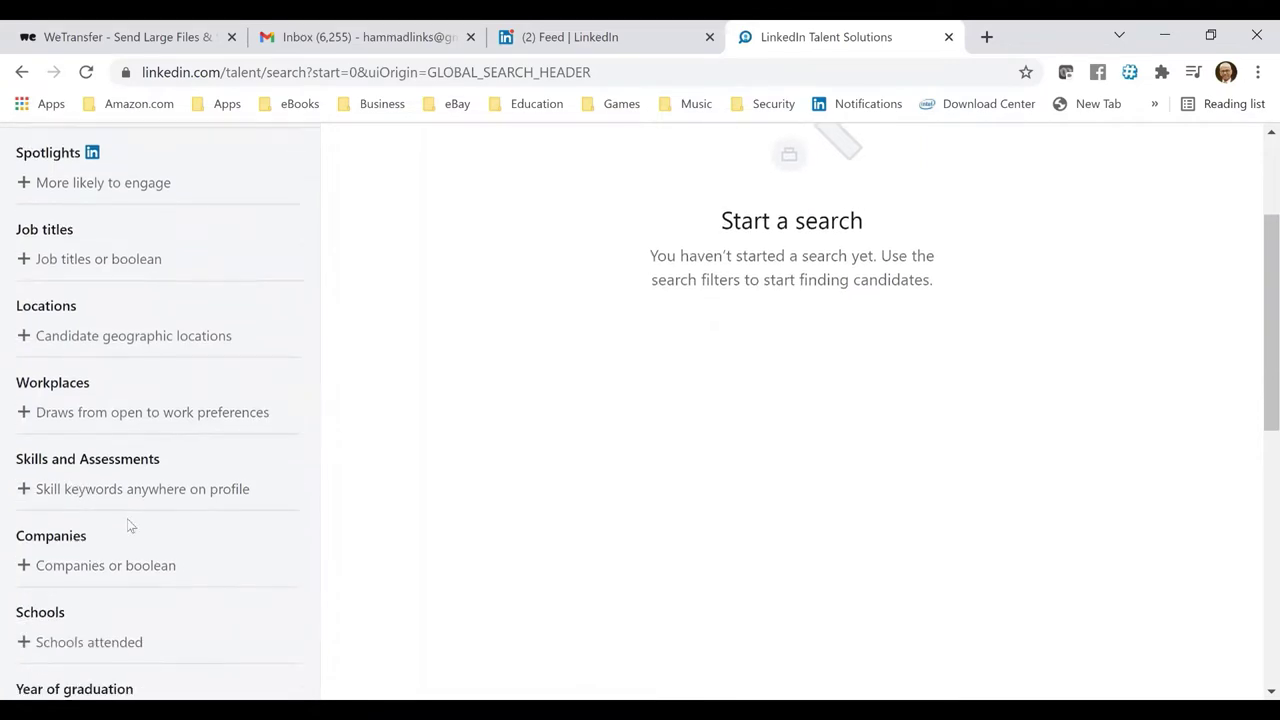
pyautogui.scroll(-1, 133, 537)
pyautogui.scroll(-1, 130, 537)
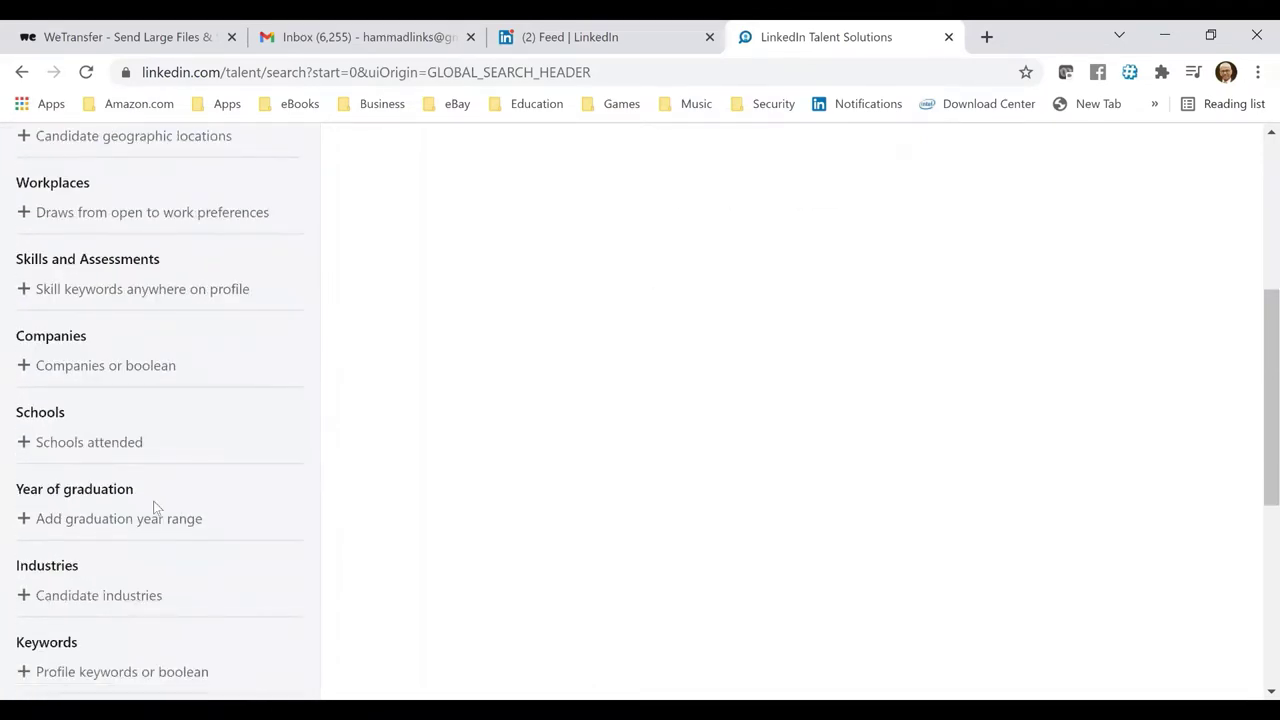
pyautogui.scroll(-1, 150, 520)
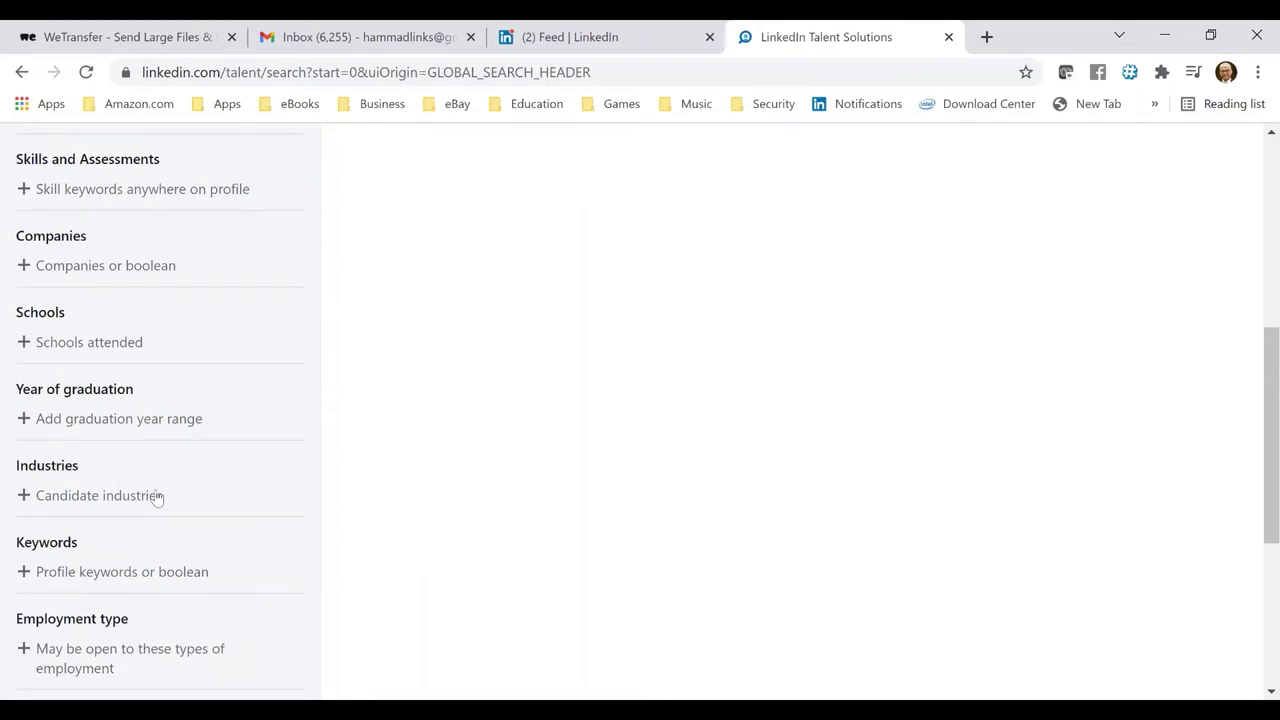
pyautogui.scroll(-1, 137, 558)
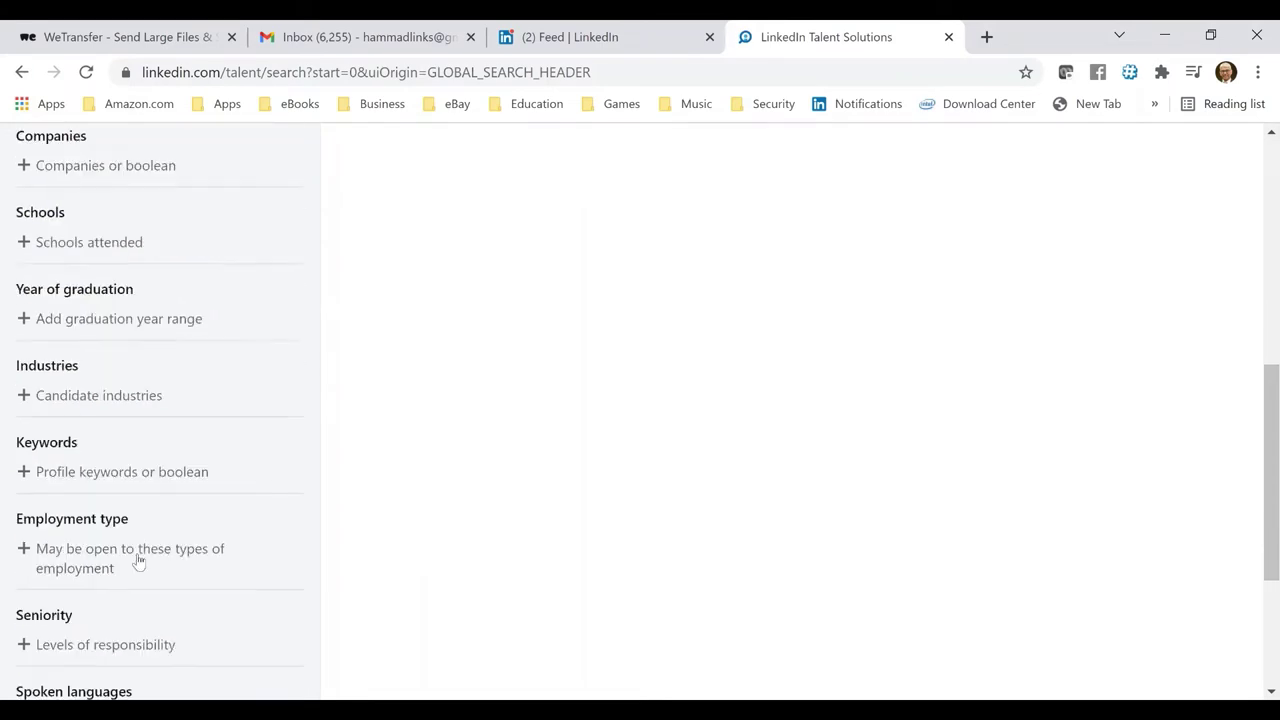
pyautogui.scroll(-1, 138, 560)
pyautogui.scroll(-1, 145, 550)
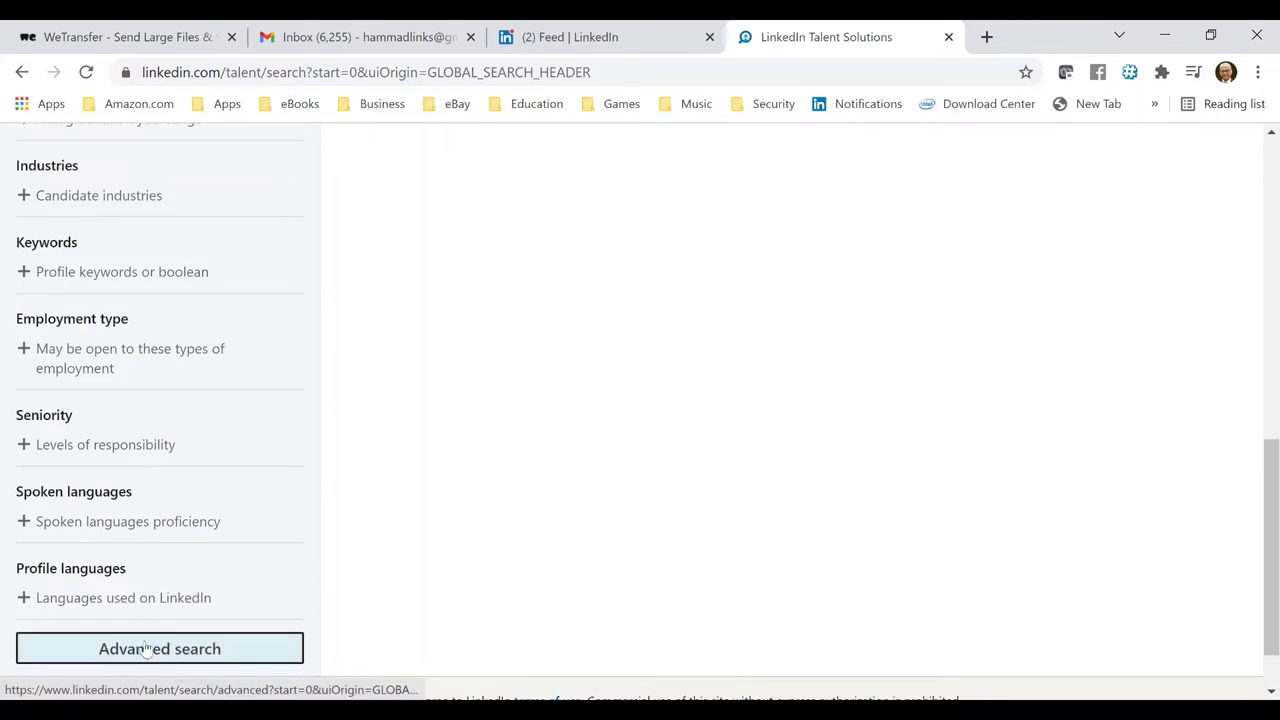
pyautogui.scroll(5, 197, 477)
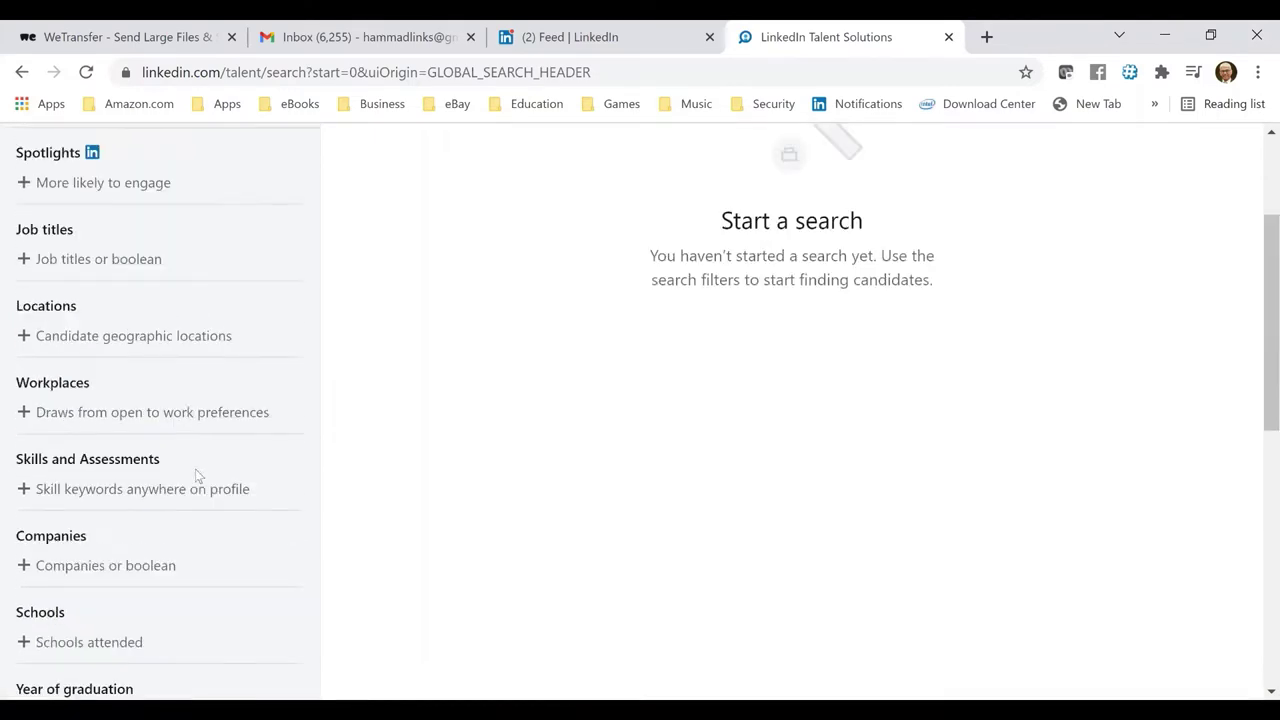
pyautogui.scroll(2, 197, 477)
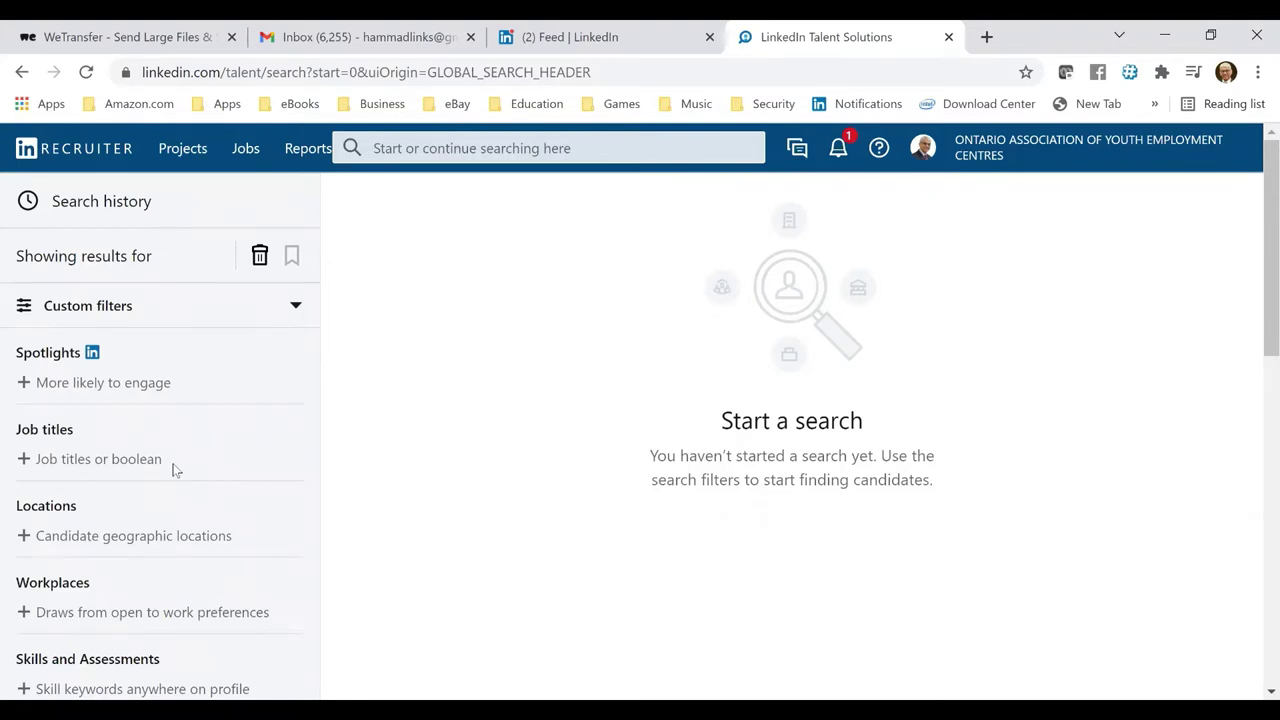
# Add the Cyber Security Specialist job title filter by searching 'cyber'
pyautogui.click(79, 466)
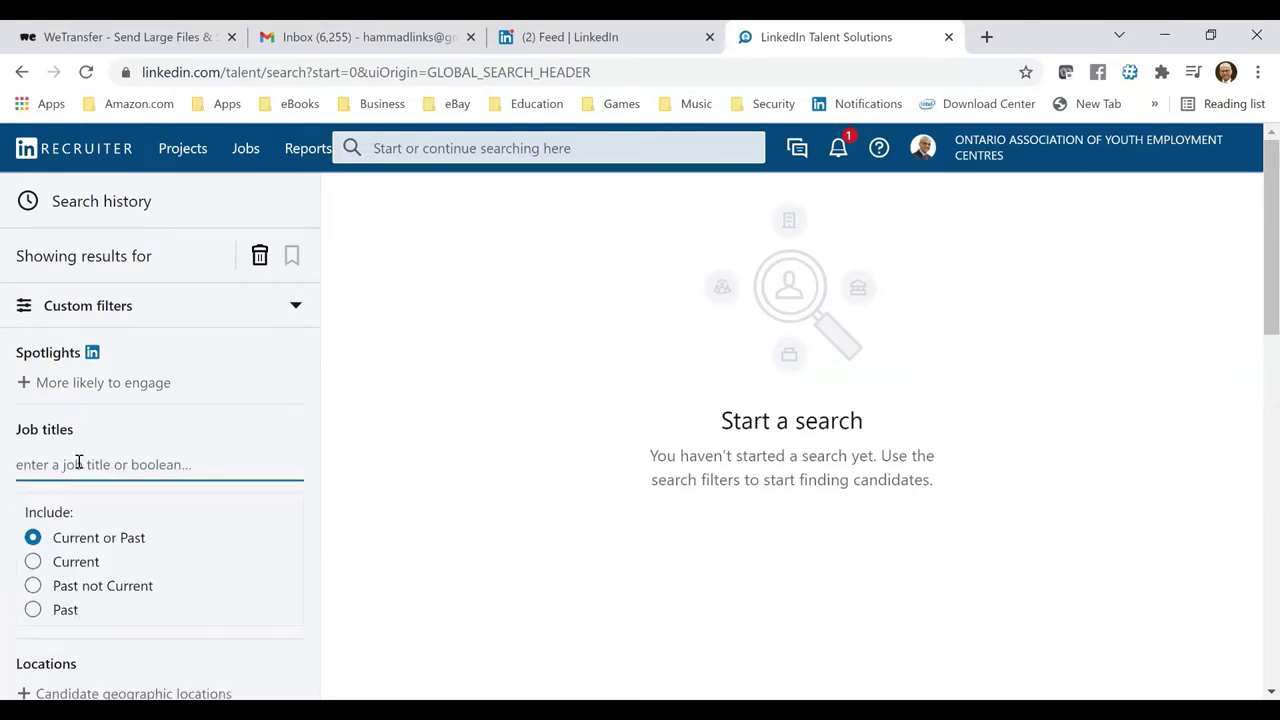
pyautogui.write('cyber')
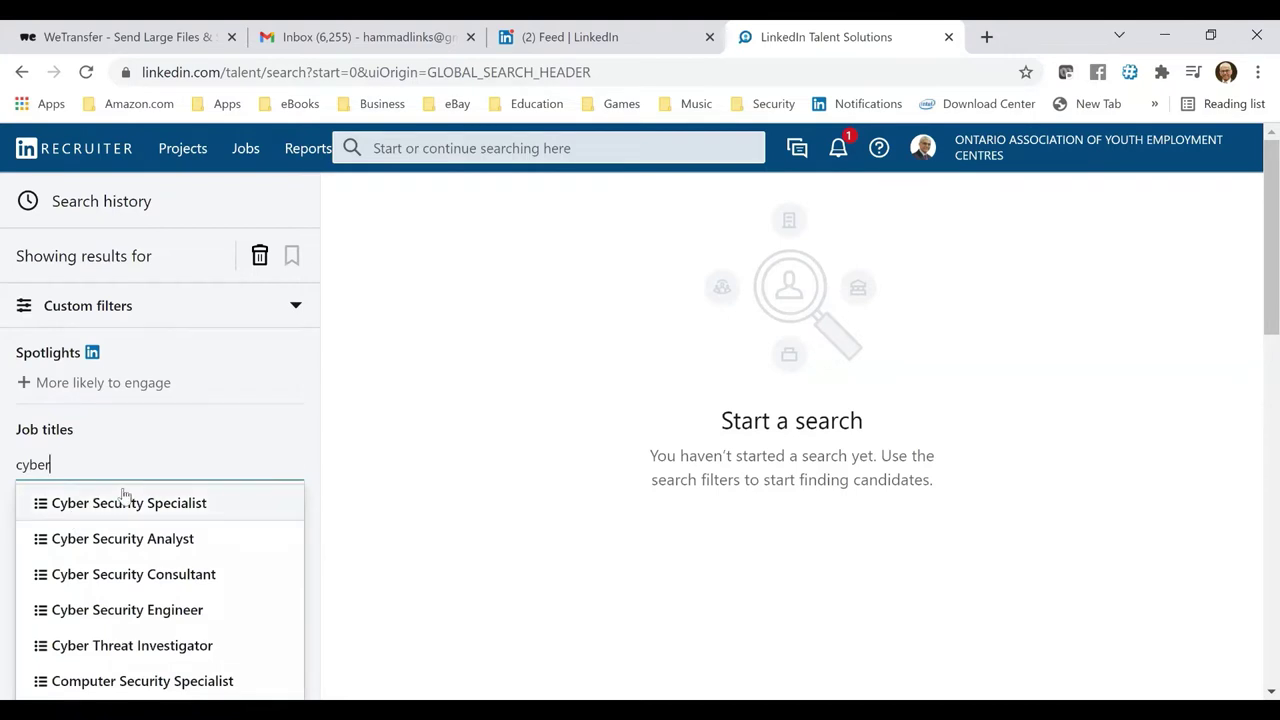
pyautogui.click(124, 507)
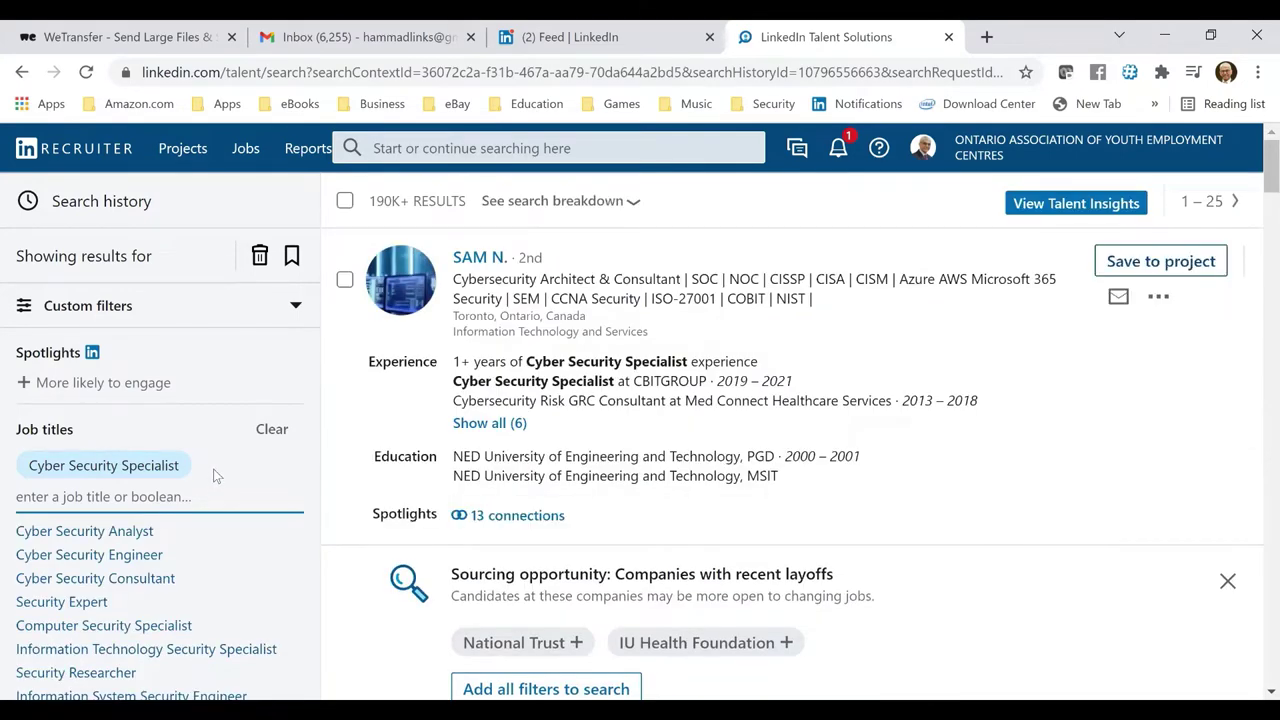
# Review the Cyber Security Specialist results, then close the Talent Solutions tab for the feed
pyautogui.scroll(-1, 214, 467)
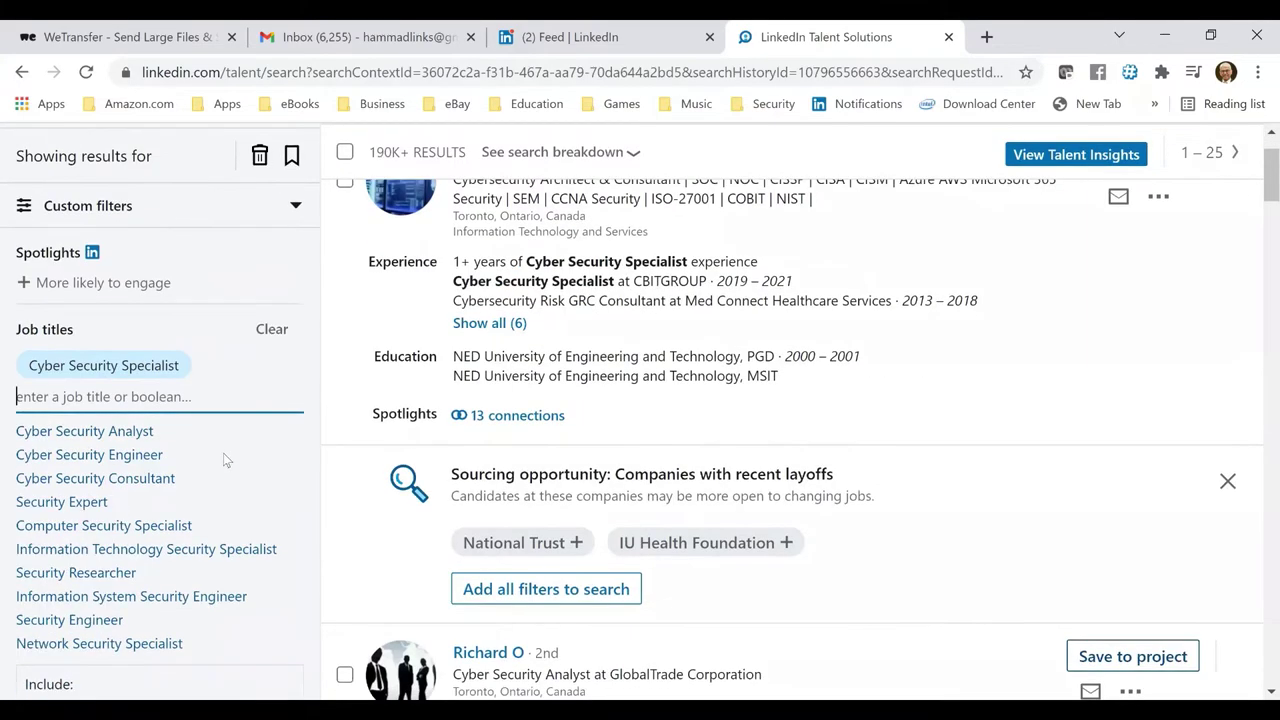
pyautogui.scroll(-1, 224, 460)
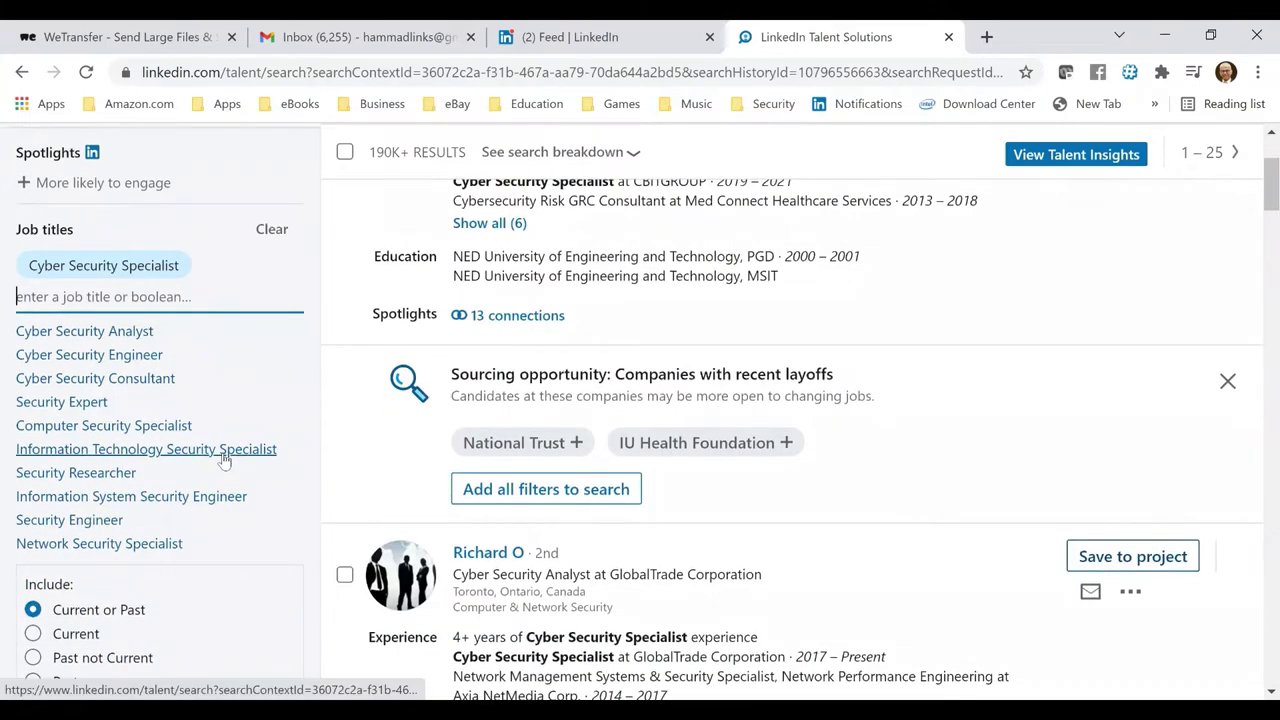
pyautogui.scroll(-1, 224, 460)
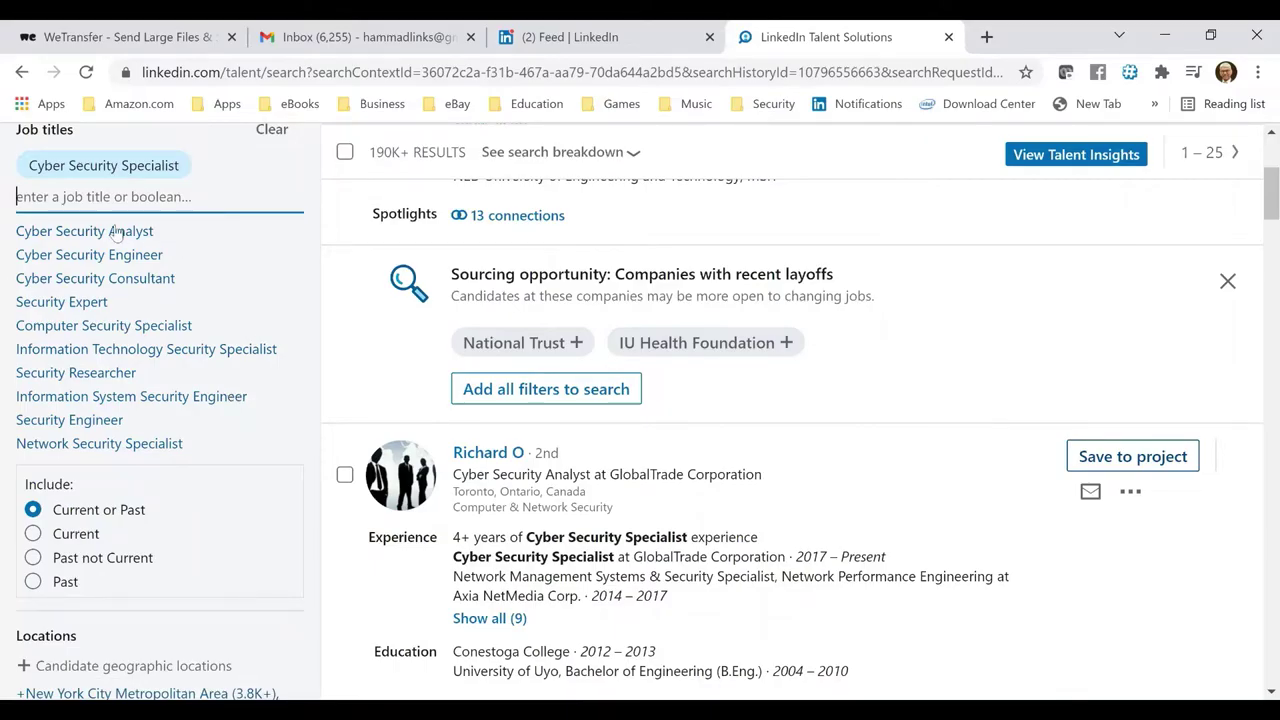
pyautogui.moveTo(136, 176)
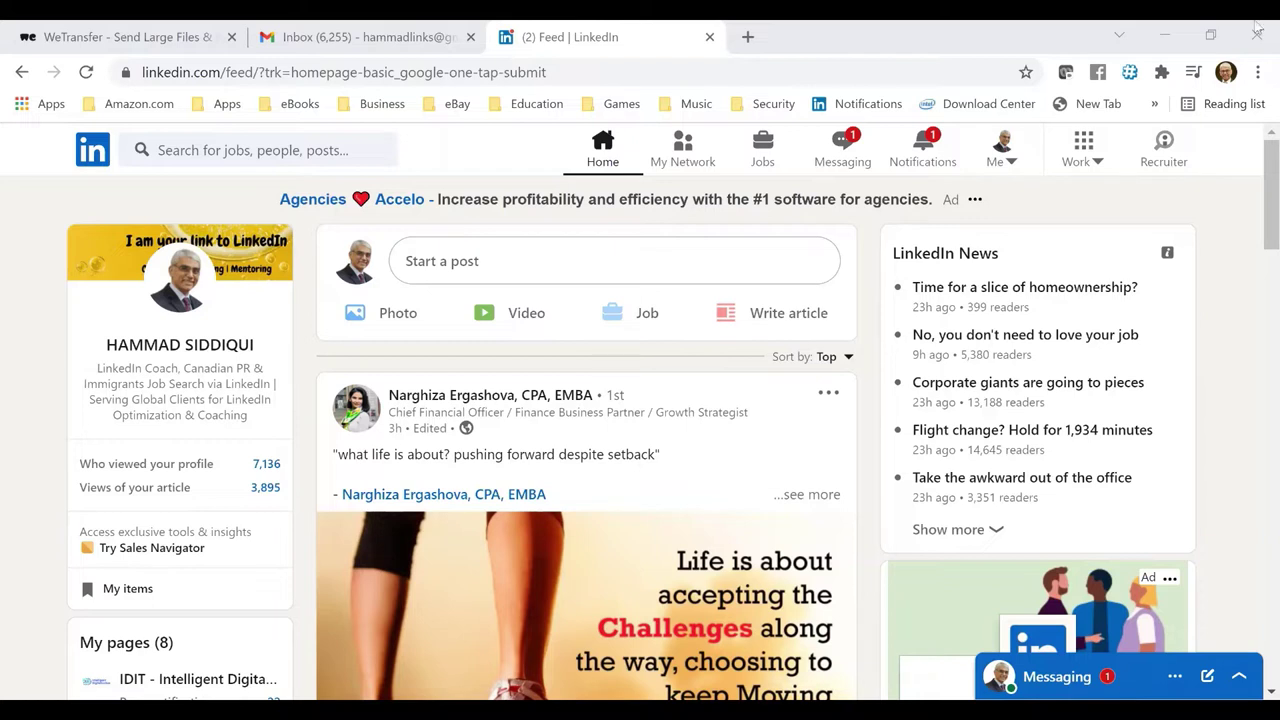
# Open Recruiter Account again from the Me menu's Manage section in a new tab
pyautogui.click(1006, 148)
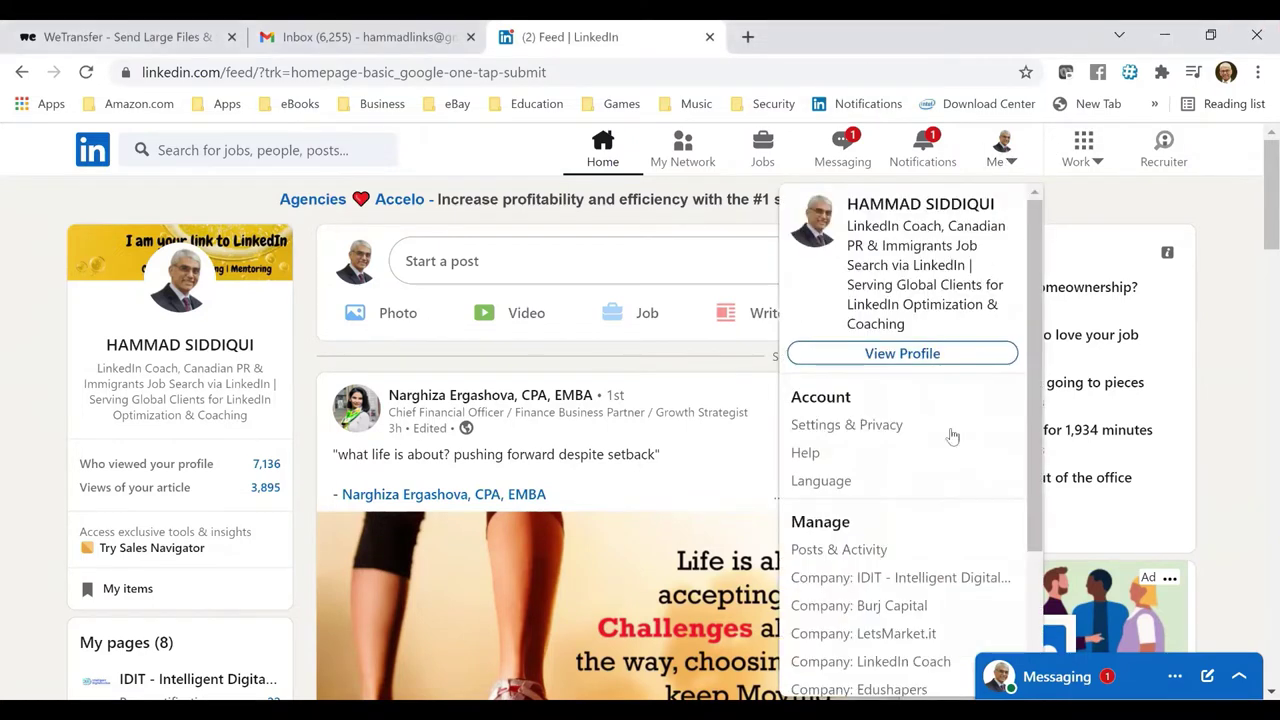
pyautogui.scroll(-2, 897, 617)
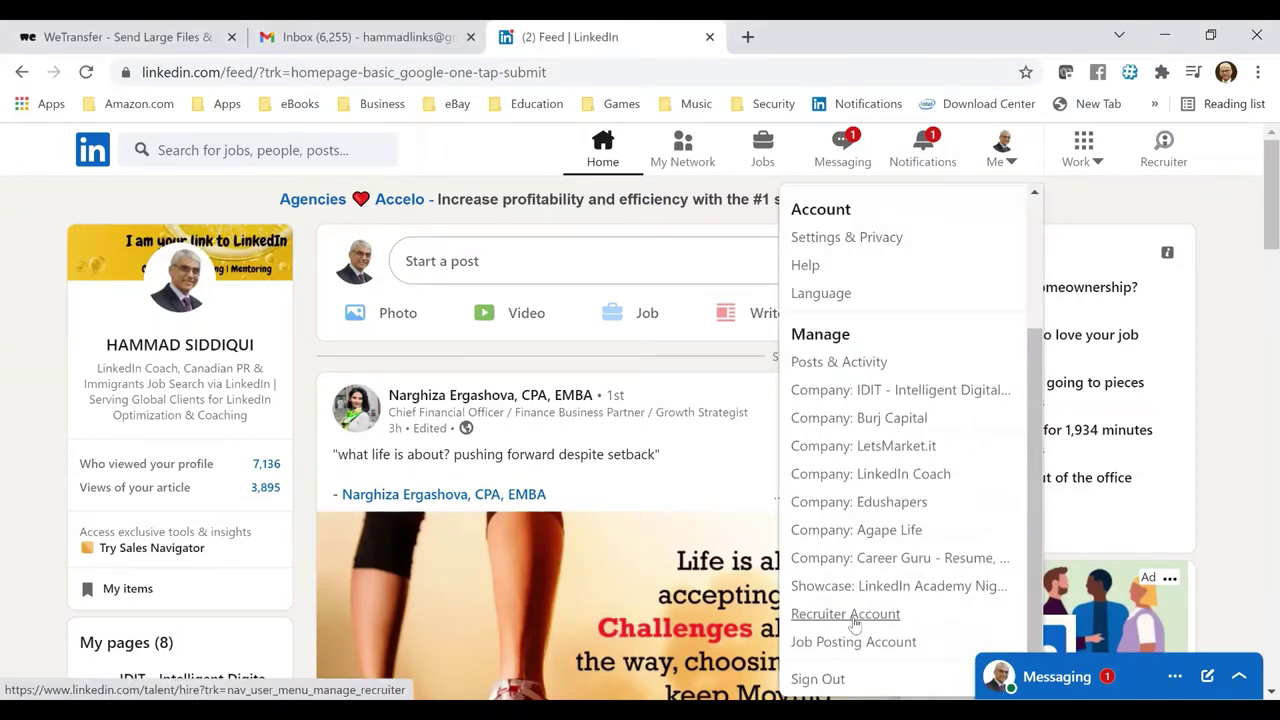
pyautogui.click(855, 614)
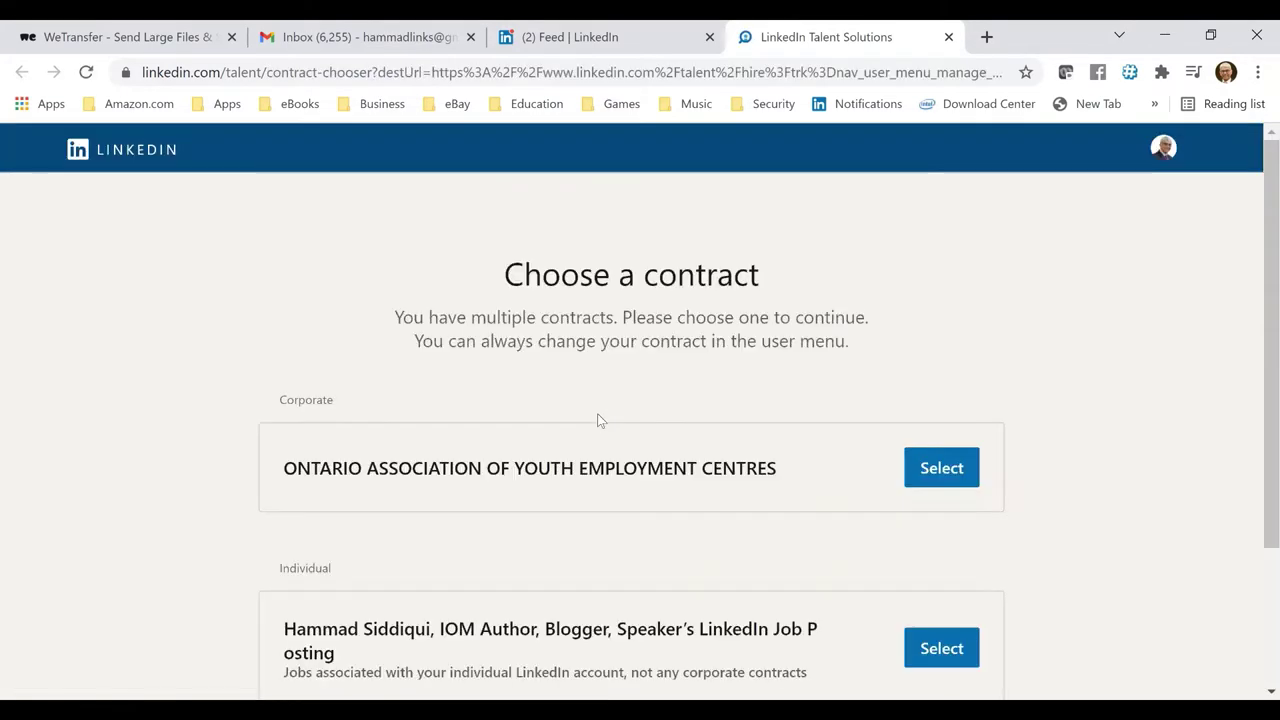
# Select the Ontario Association of Youth Employment Centres corporate contract to reach Recruiter home
pyautogui.click(941, 477)
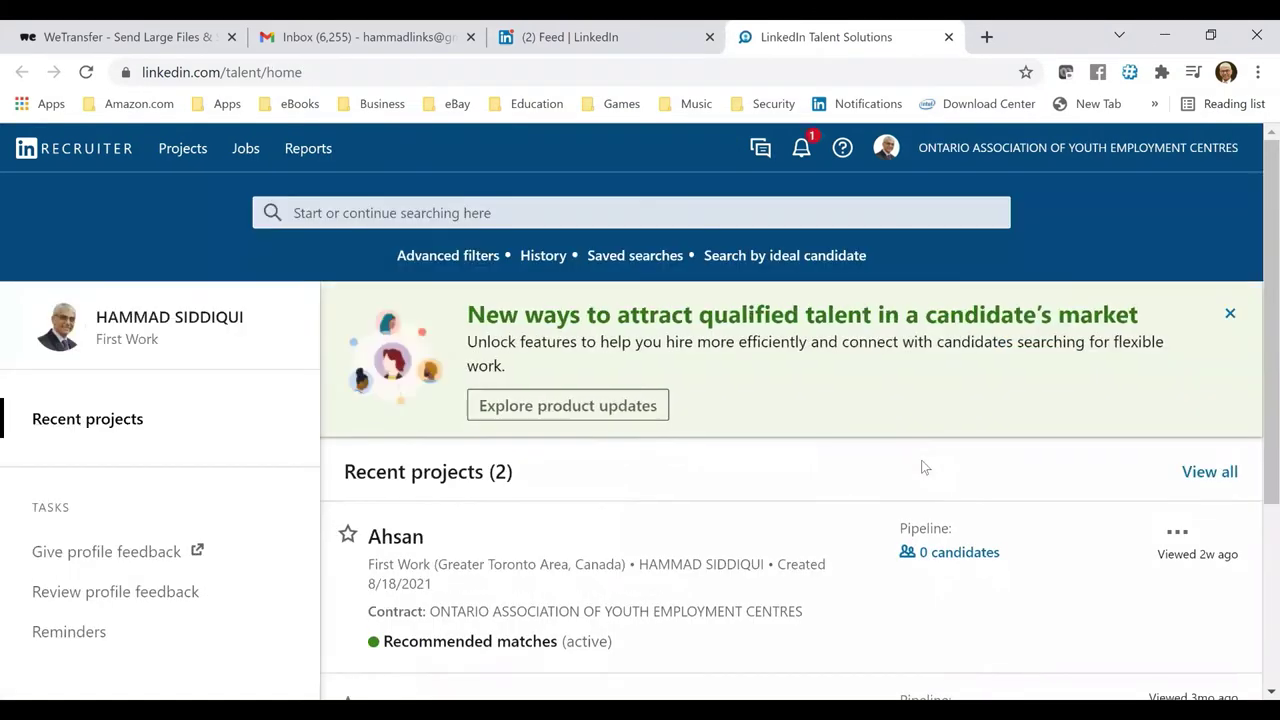
# Dismiss the product-updates banner and choose 'Start new Recruiter search' from the search box
pyautogui.click(1230, 313)
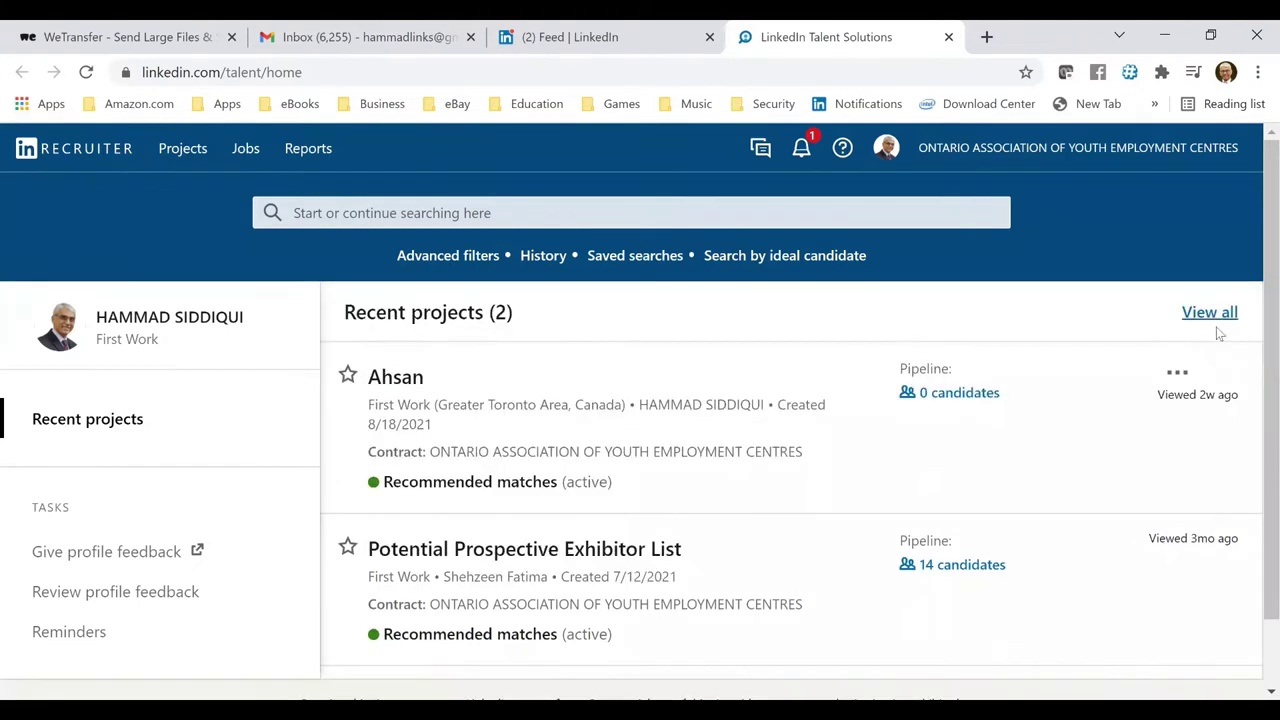
pyautogui.click(330, 210)
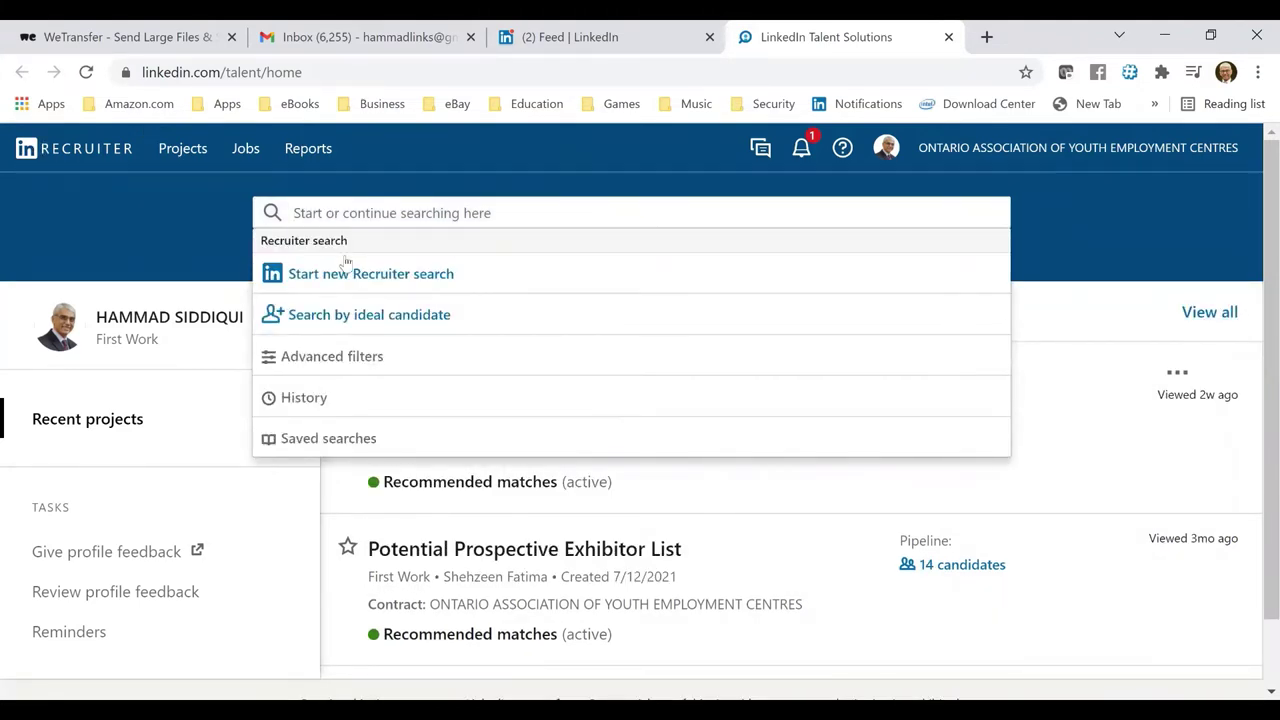
pyautogui.click(356, 287)
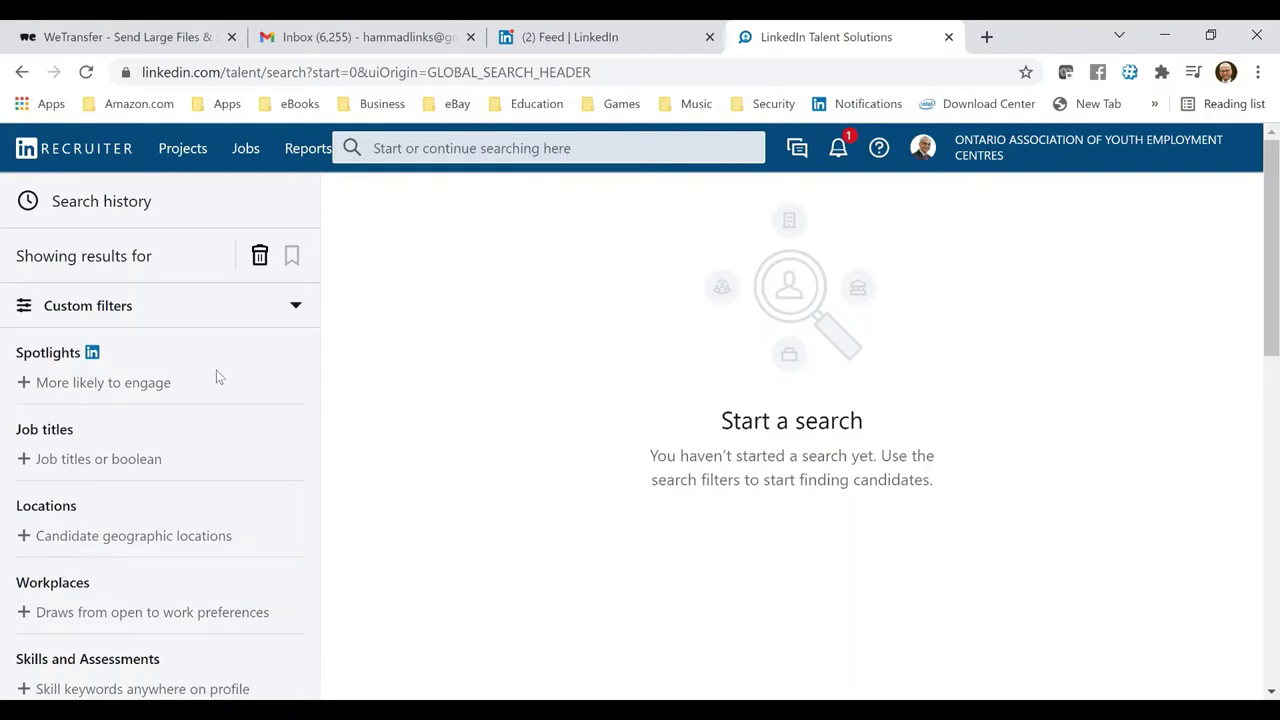
pyautogui.scroll(-1, 216, 370)
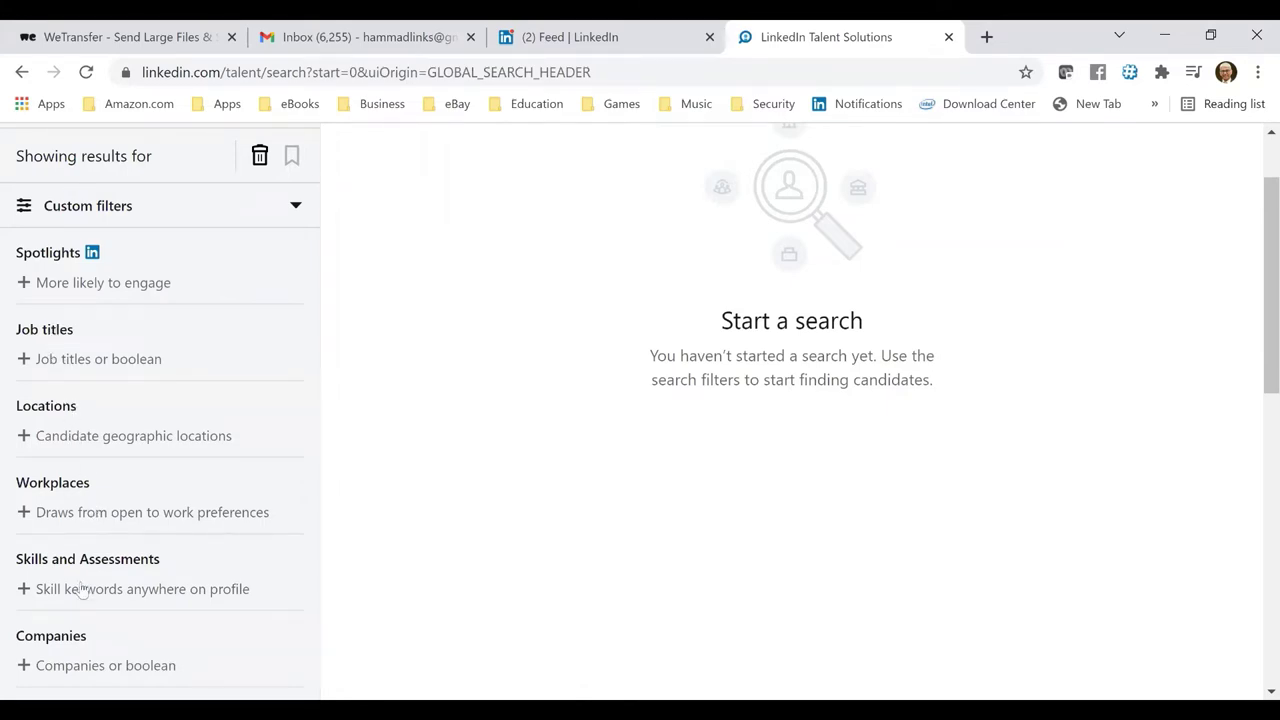
pyautogui.scroll(-2, 75, 580)
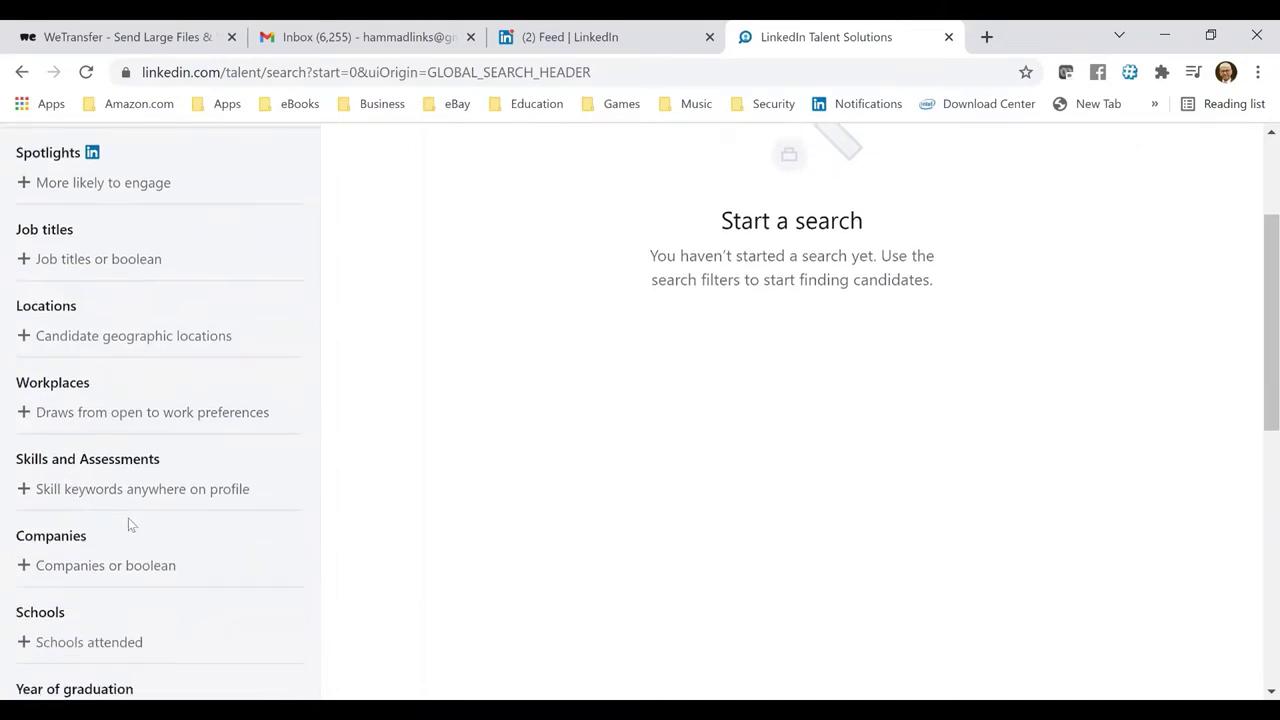
pyautogui.scroll(-1, 135, 540)
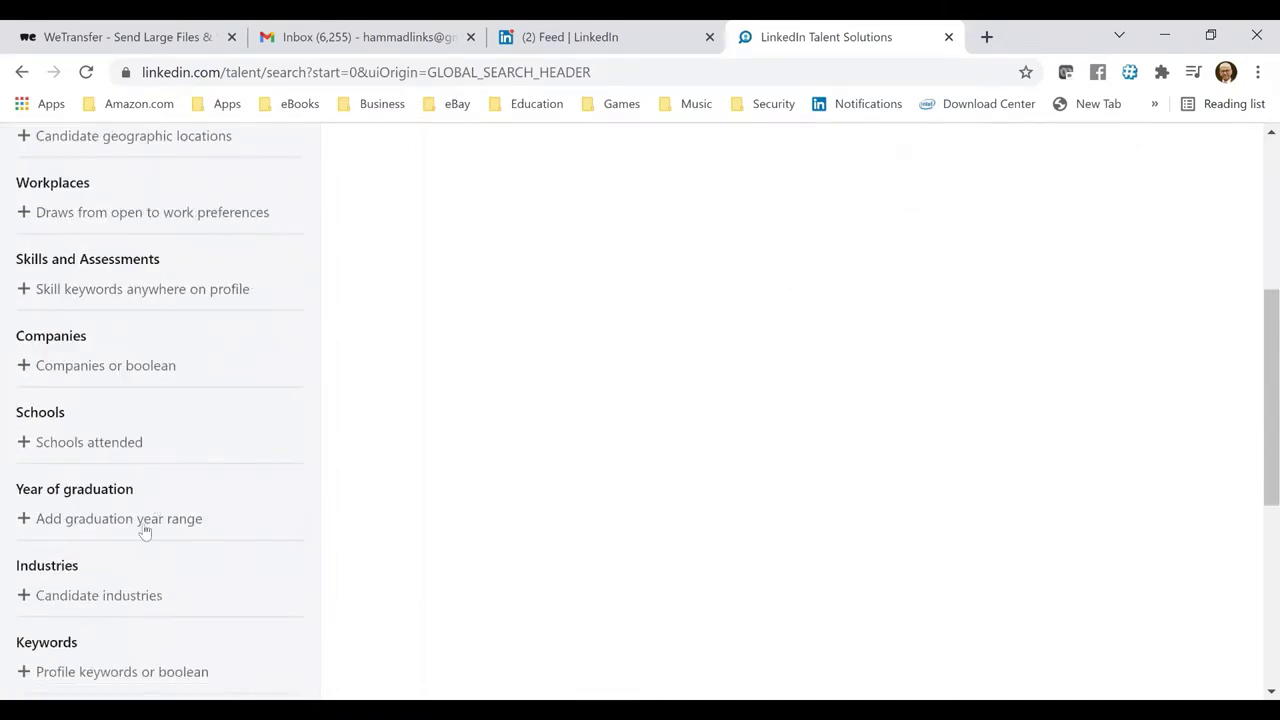
pyautogui.scroll(-1, 143, 540)
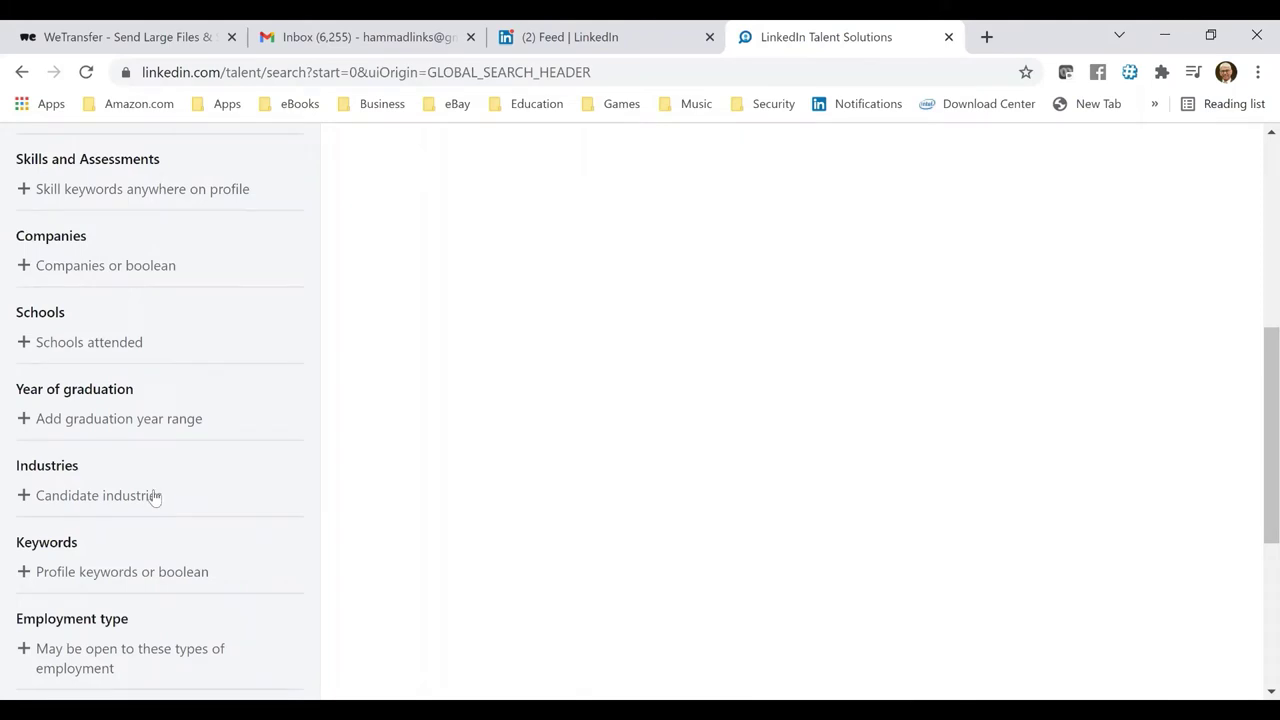
pyautogui.scroll(-1, 139, 558)
pyautogui.scroll(-3, 139, 558)
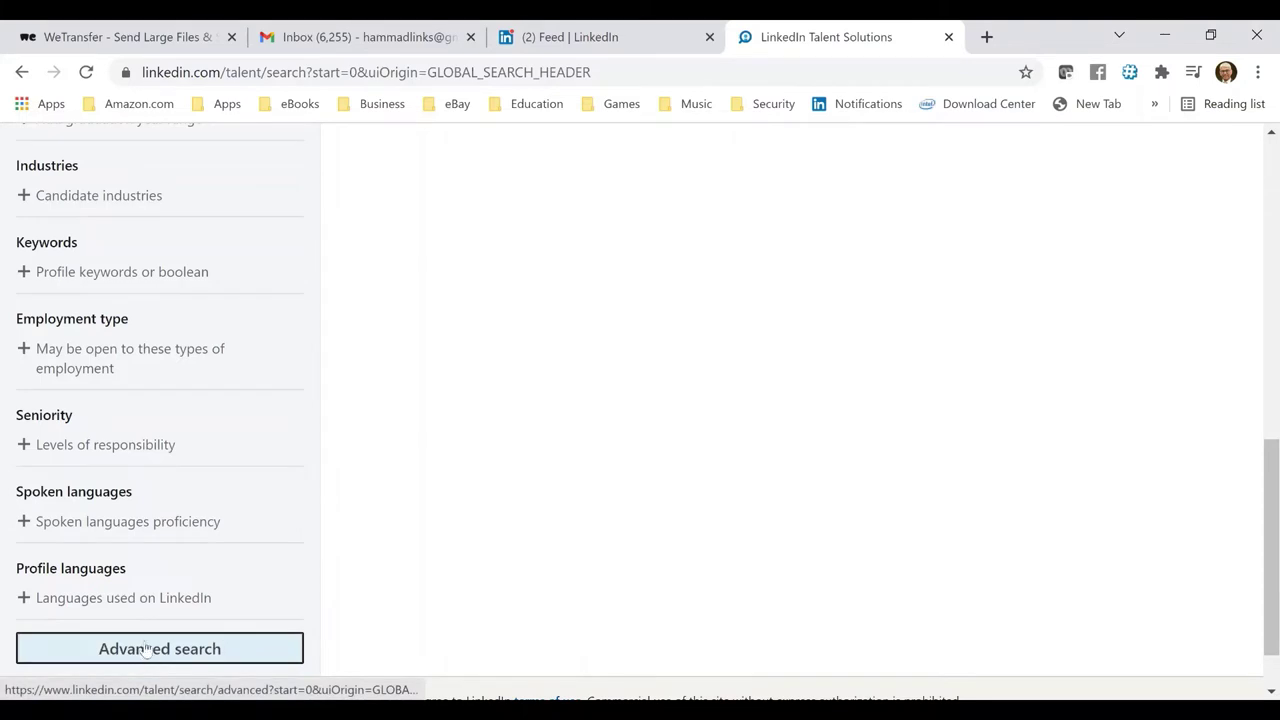
pyautogui.scroll(10, 196, 460)
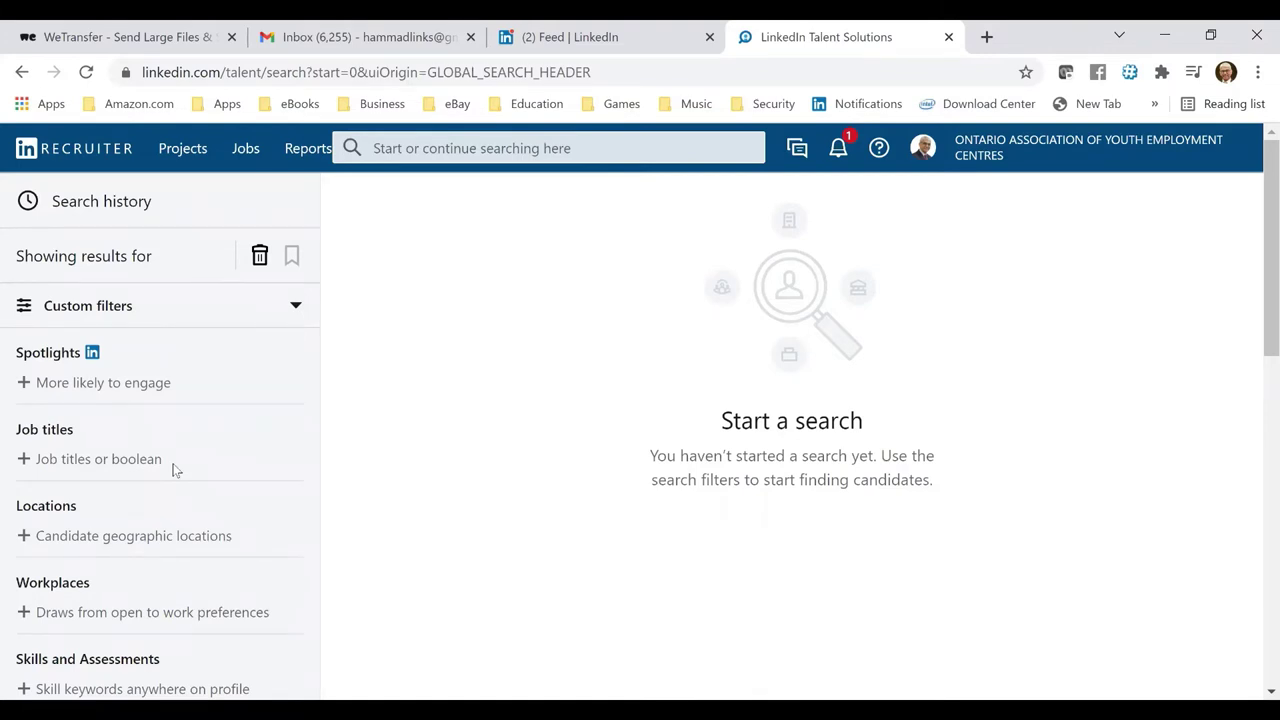
# Add the Cyber Security Specialist job title filter by searching 'cyber'
pyautogui.click(80, 467)
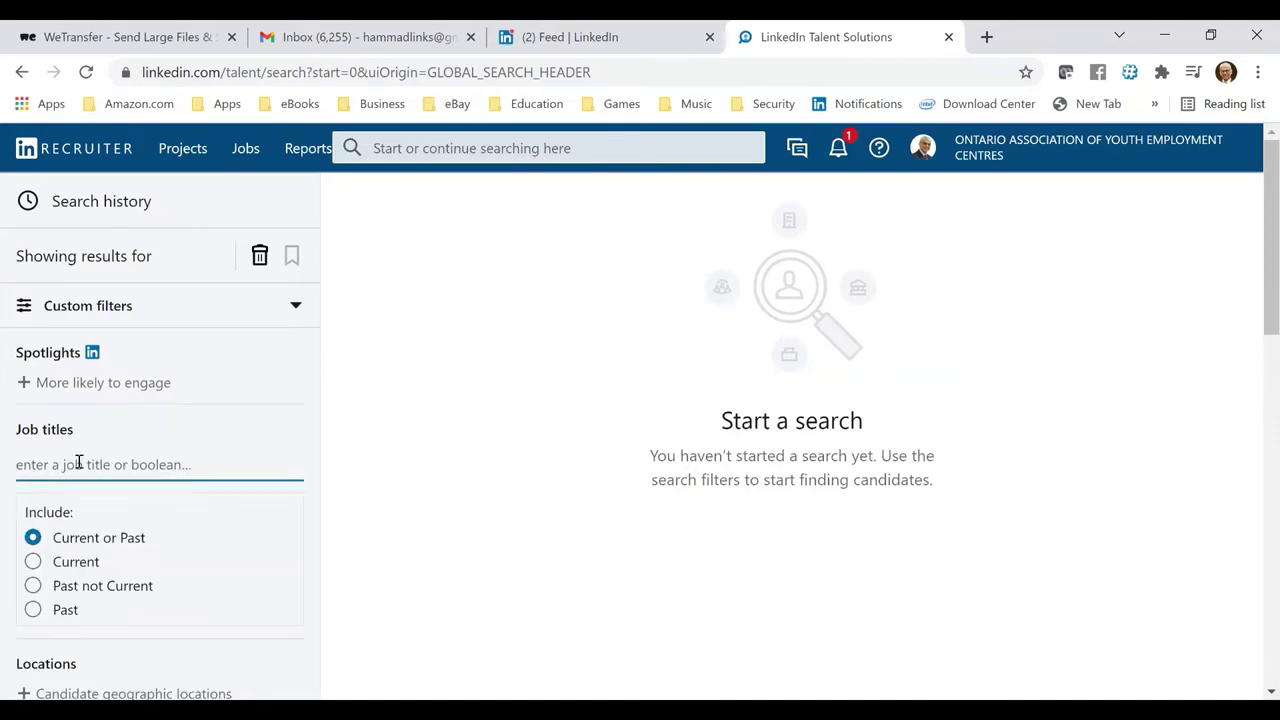
pyautogui.write('cyber')
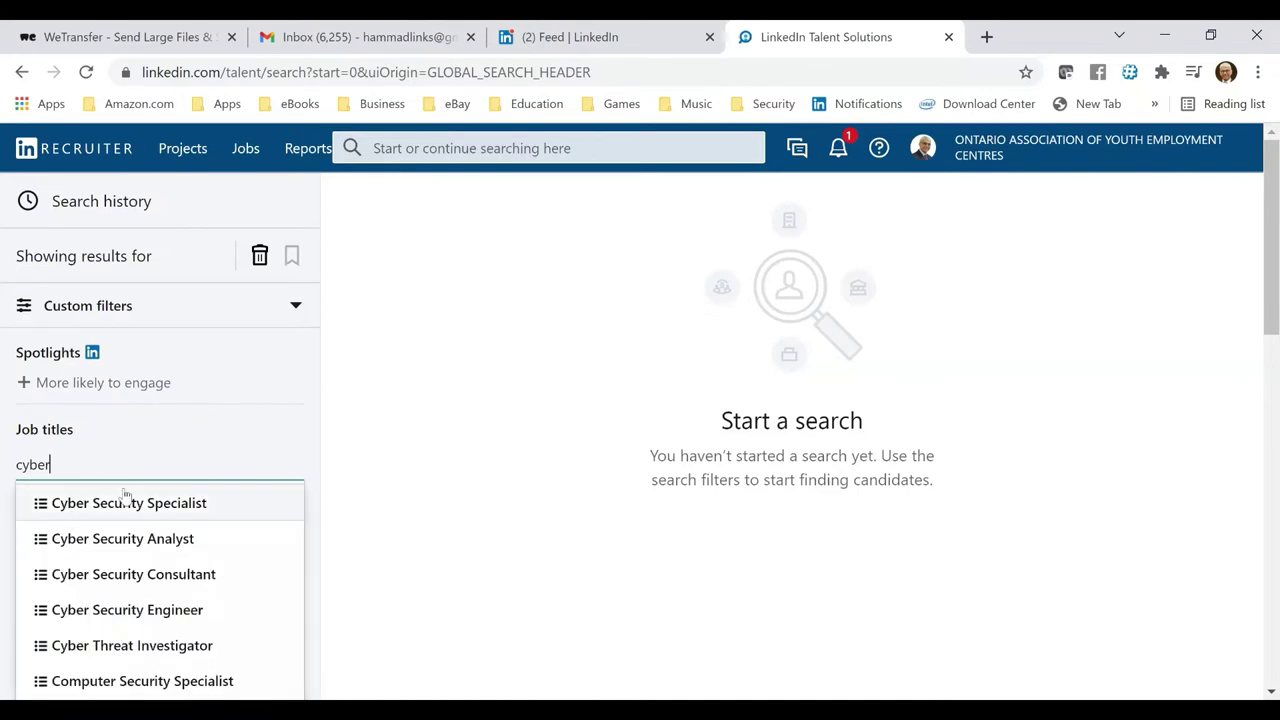
pyautogui.click(125, 507)
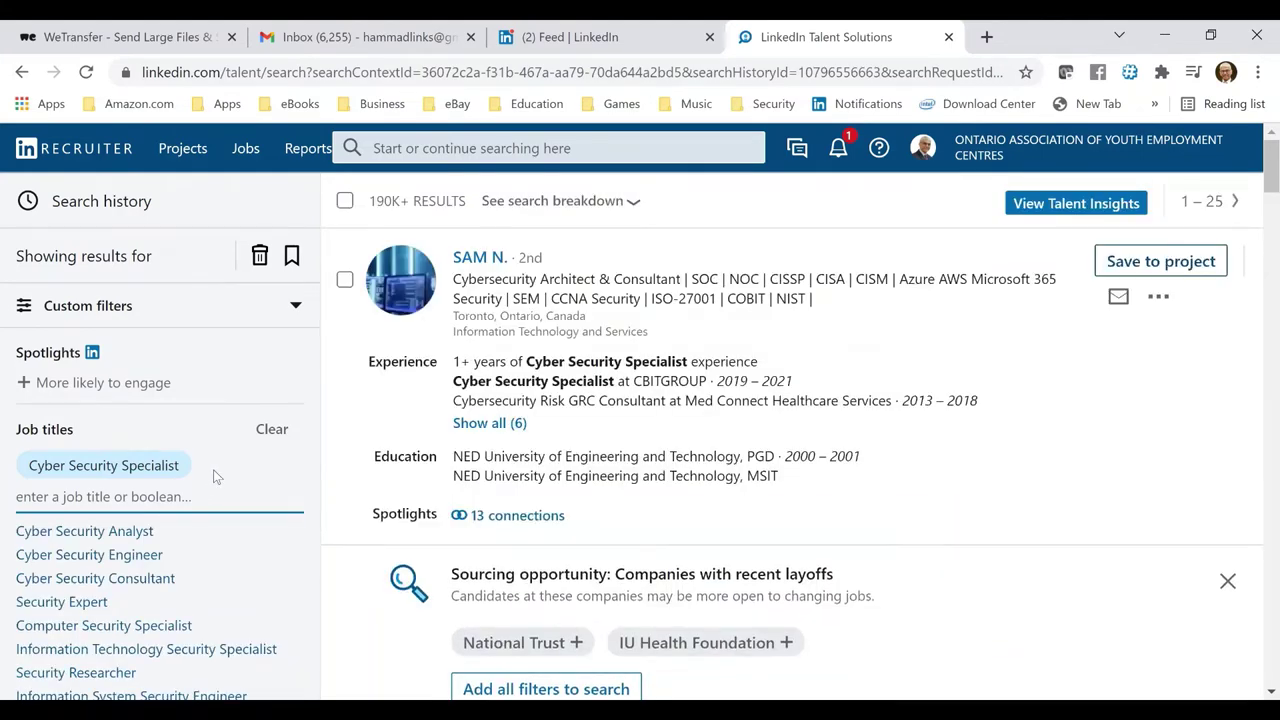
pyautogui.scroll(-1, 214, 467)
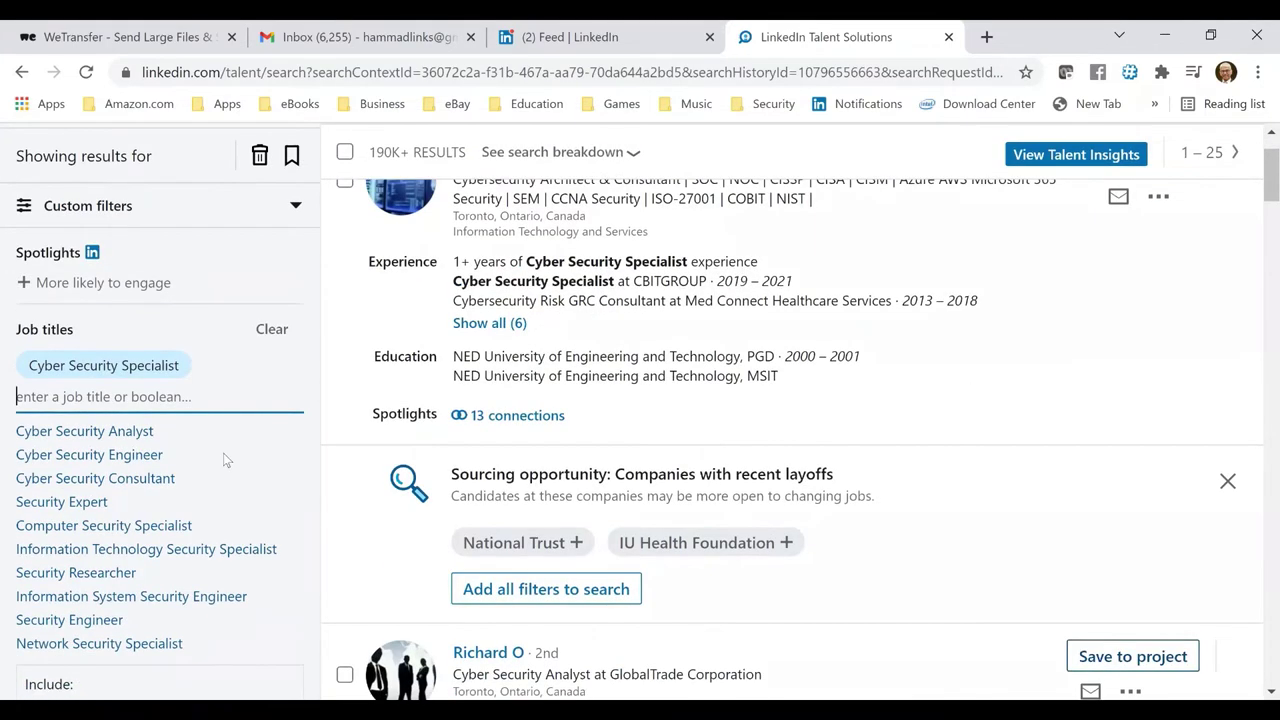
pyautogui.scroll(-2, 226, 460)
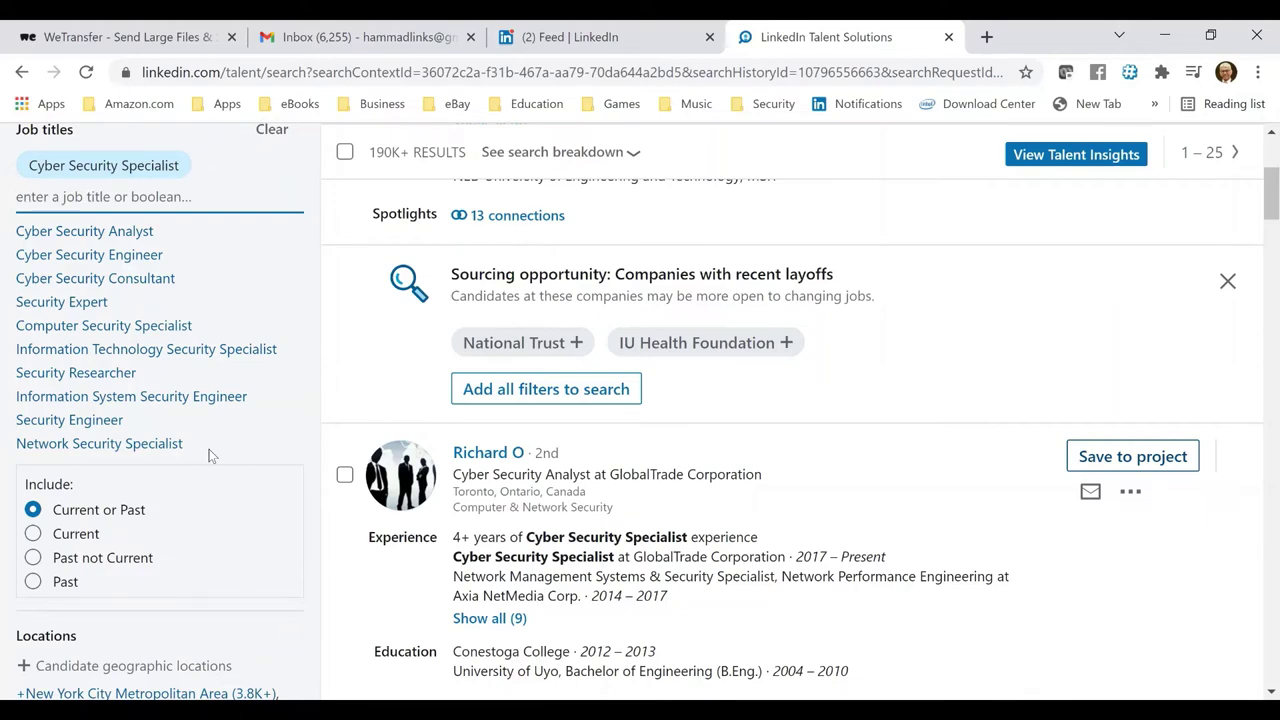
pyautogui.scroll(-3, 210, 456)
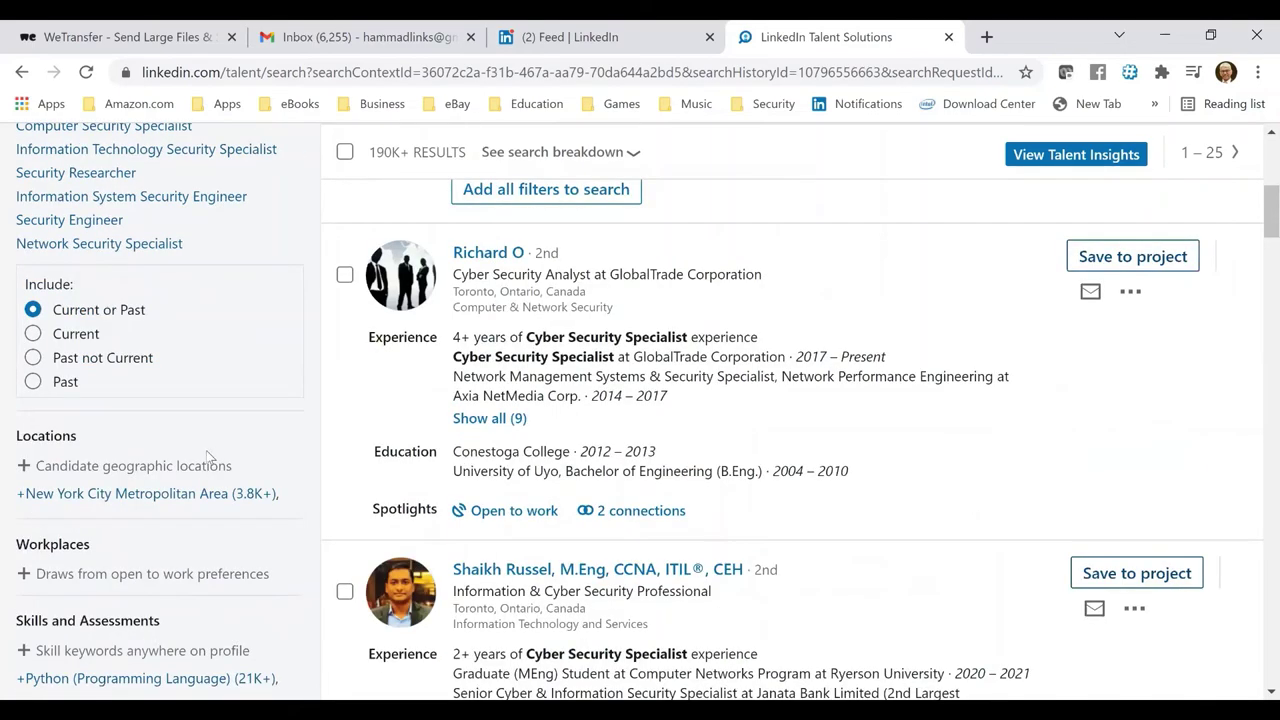
# Add a Karachi, Sindh, Pakistan candidate location filter, narrowing results to 97
pyautogui.click(50, 472)
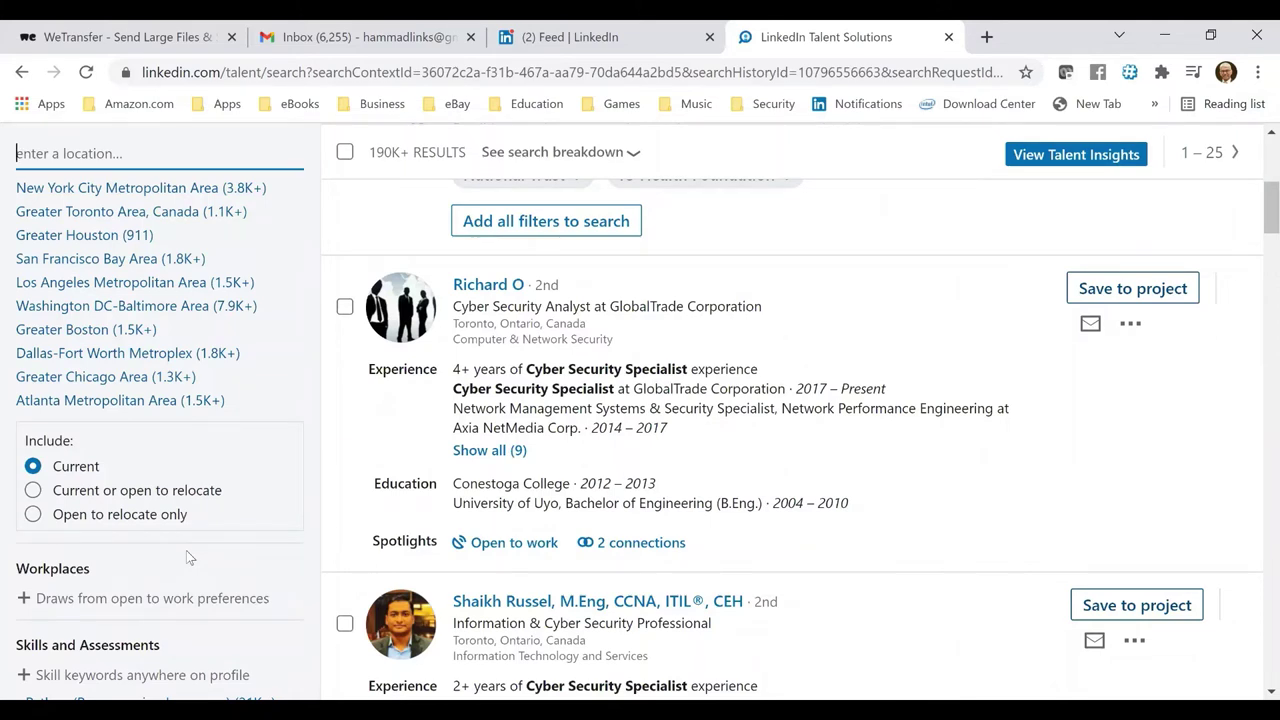
pyautogui.write('karachi')
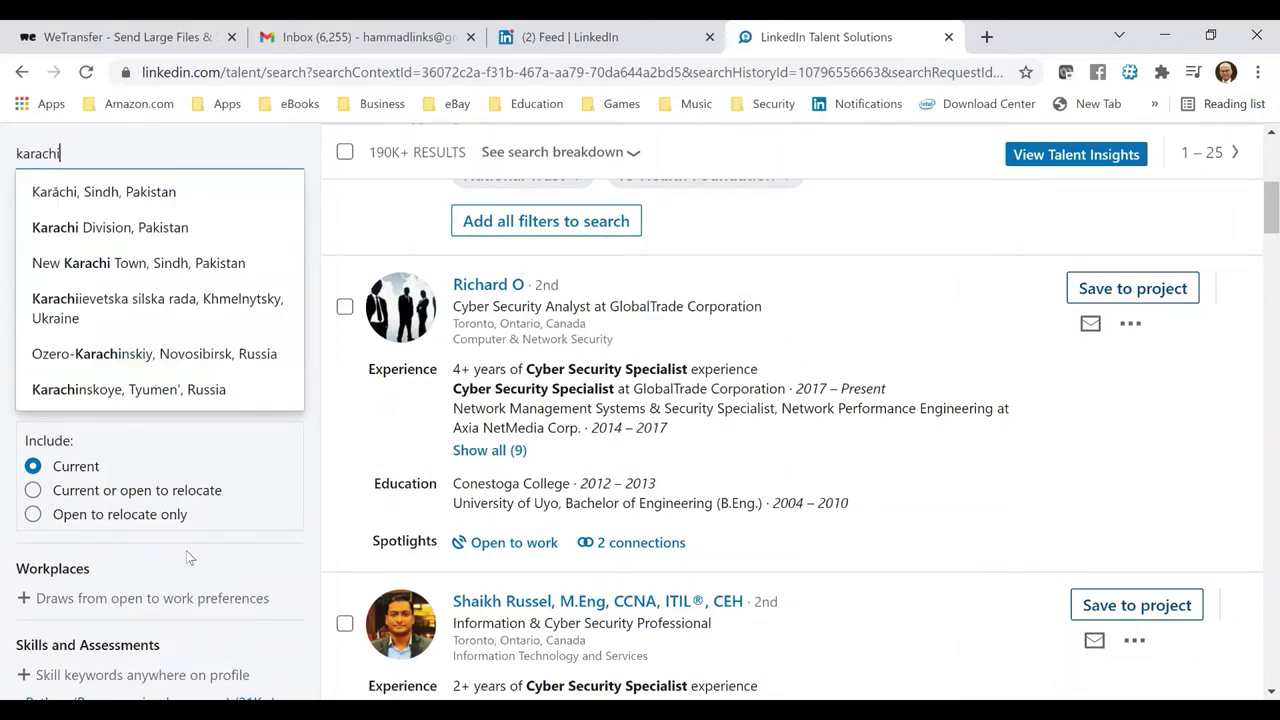
pyautogui.click(71, 191)
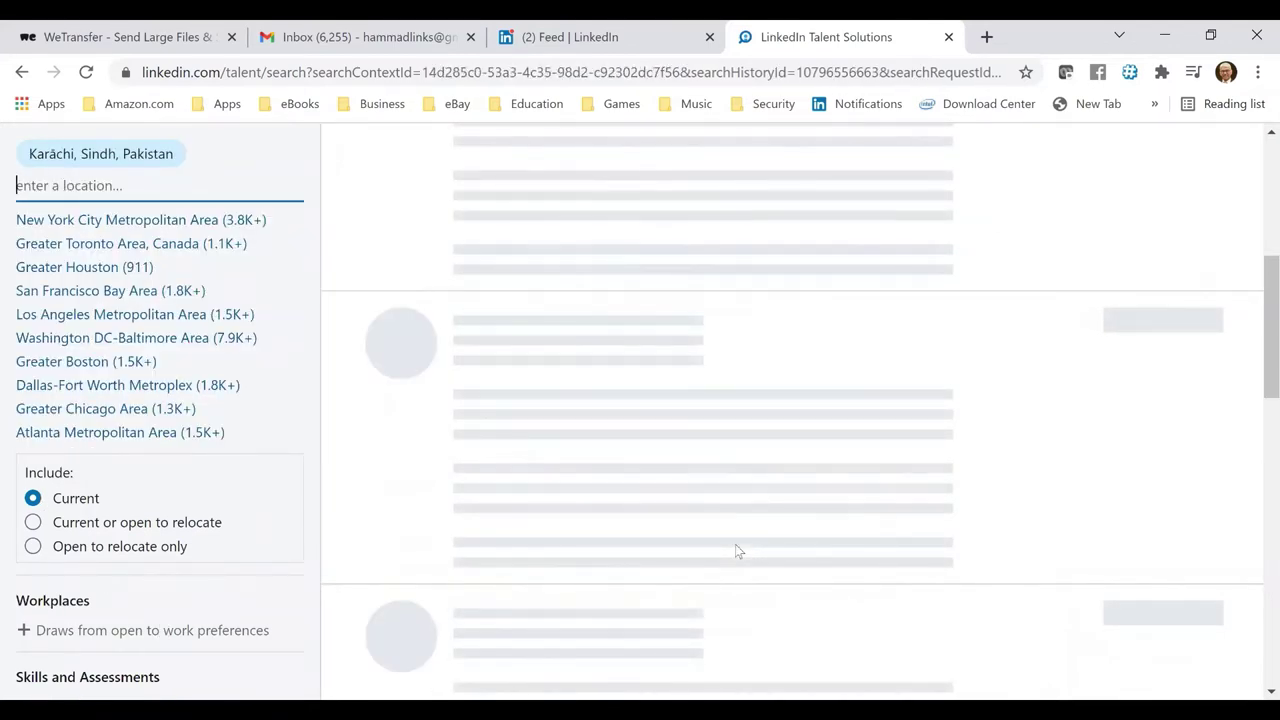
pyautogui.scroll(2, 735, 544)
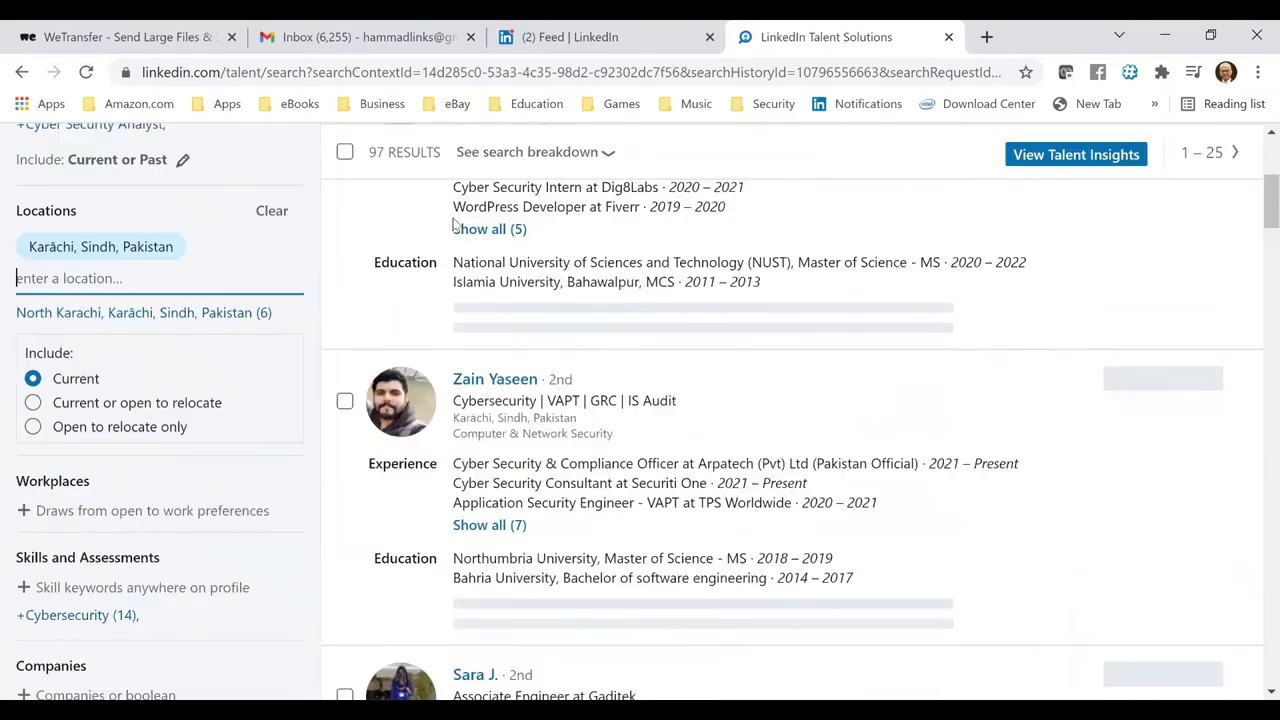
pyautogui.scroll(1, 376, 202)
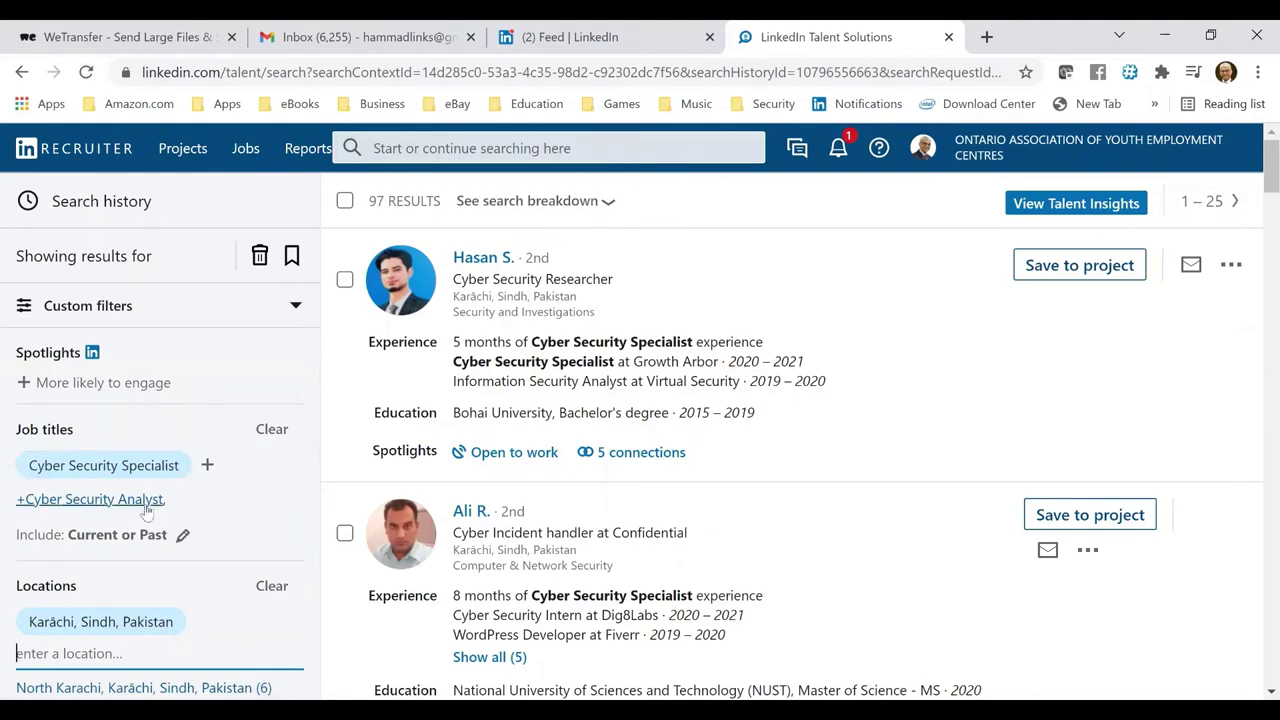
# Swap the Karachi location filter for Doha, Qatar and review the 118 Cyber Security Specialist candidates
pyautogui.scroll(-2, 147, 527)
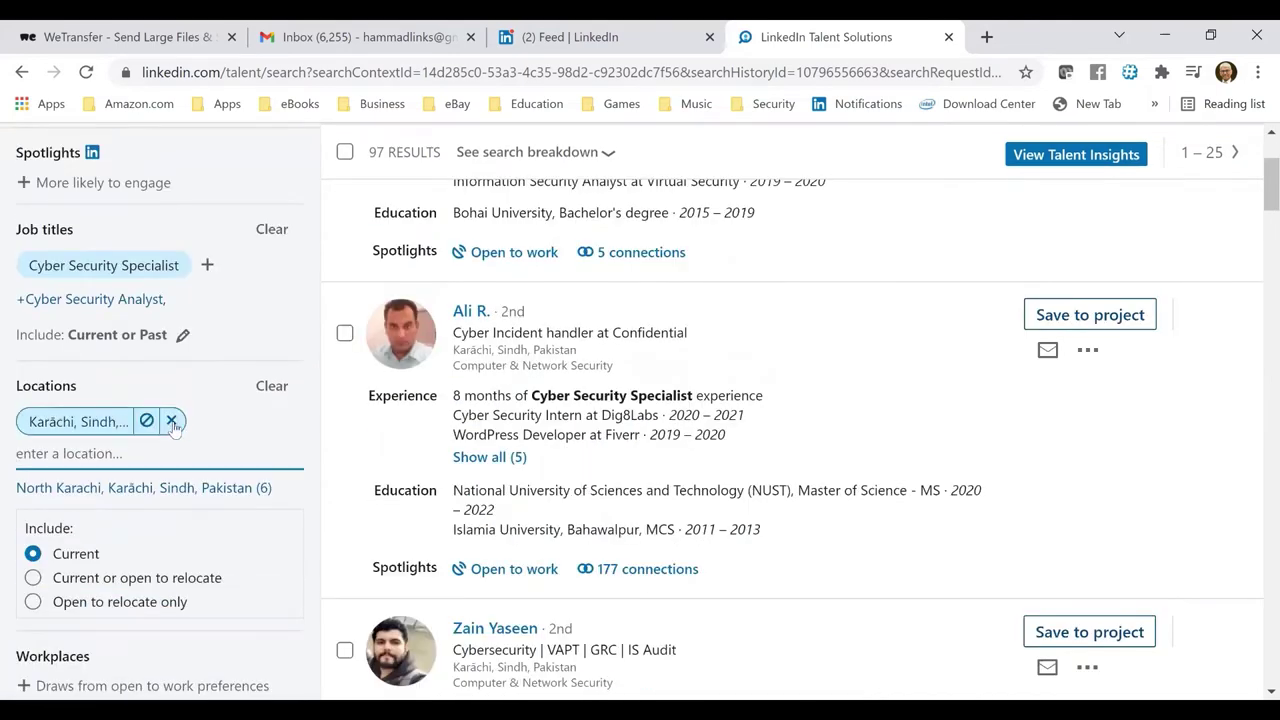
pyautogui.click(172, 421)
pyautogui.click(172, 423)
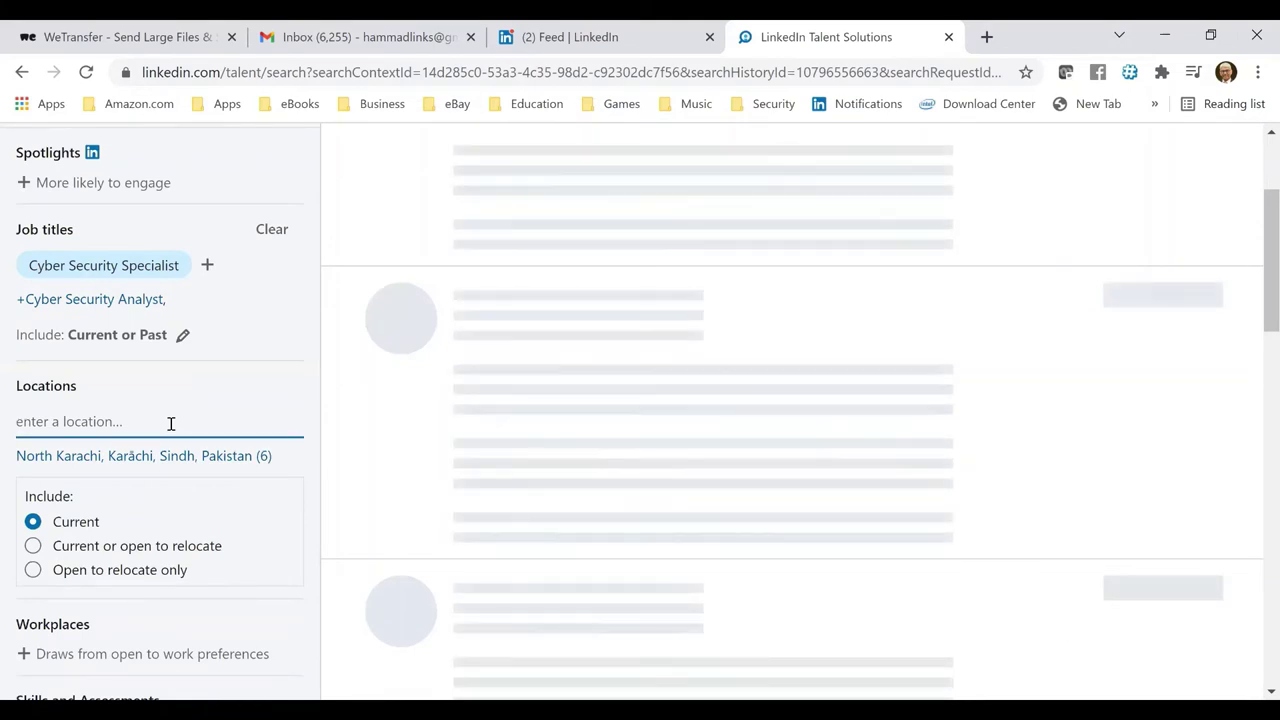
pyautogui.write('qatar')
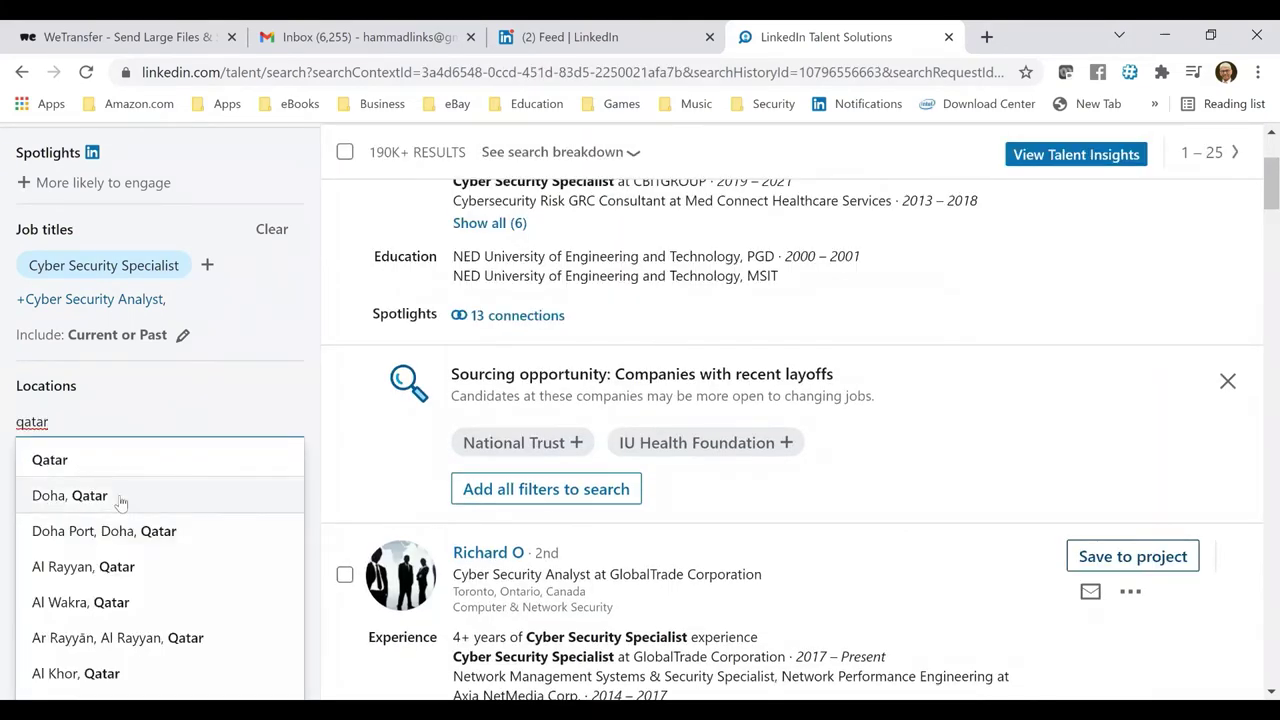
pyautogui.click(120, 497)
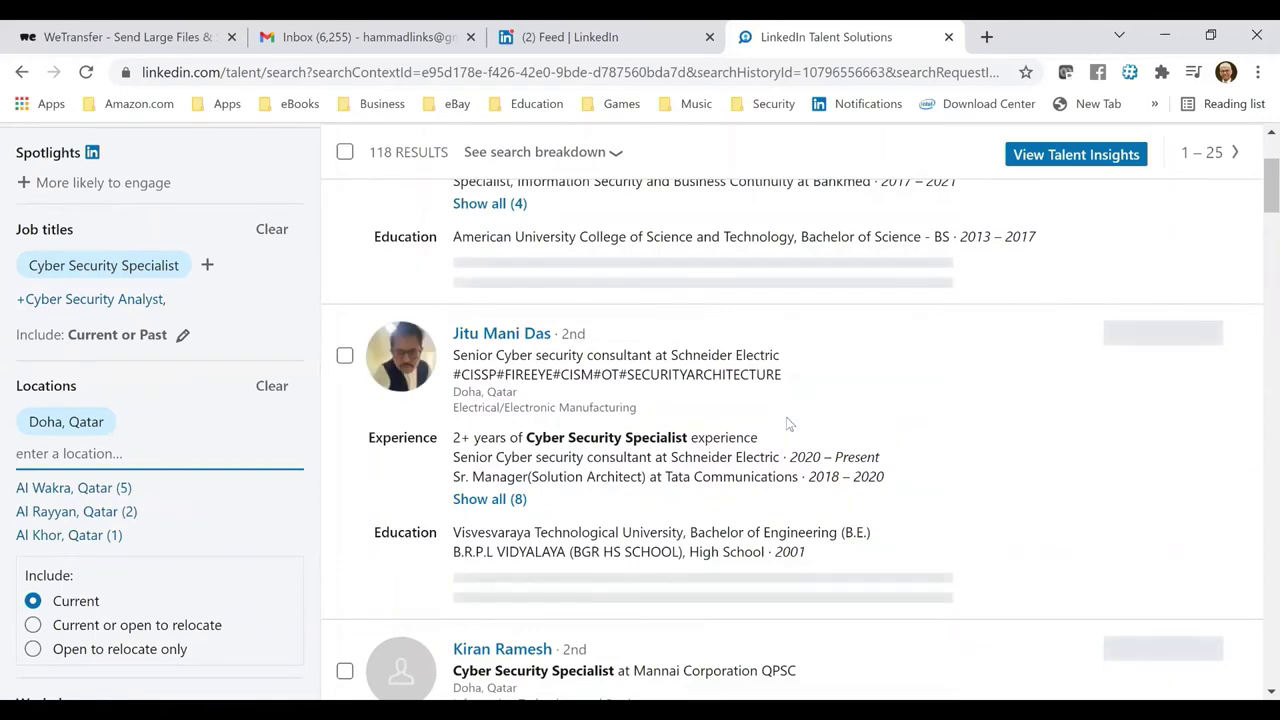
pyautogui.scroll(2, 534, 337)
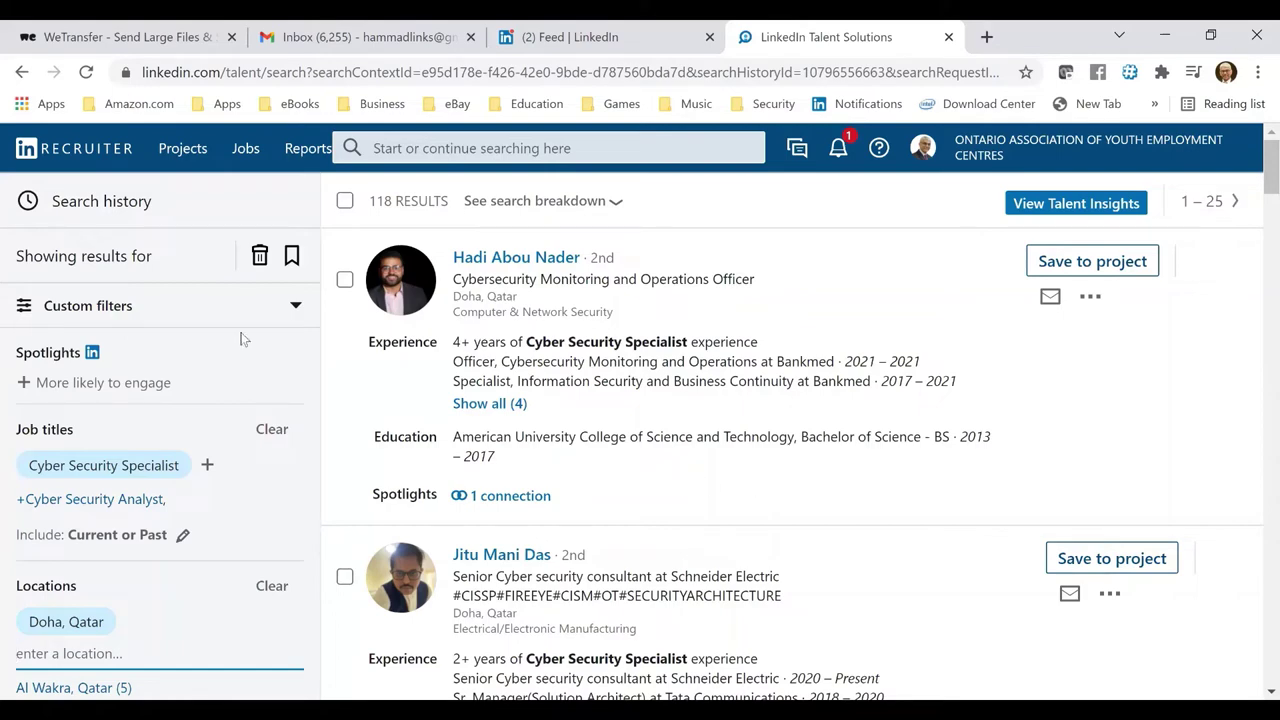
pyautogui.scroll(-10, 240, 340)
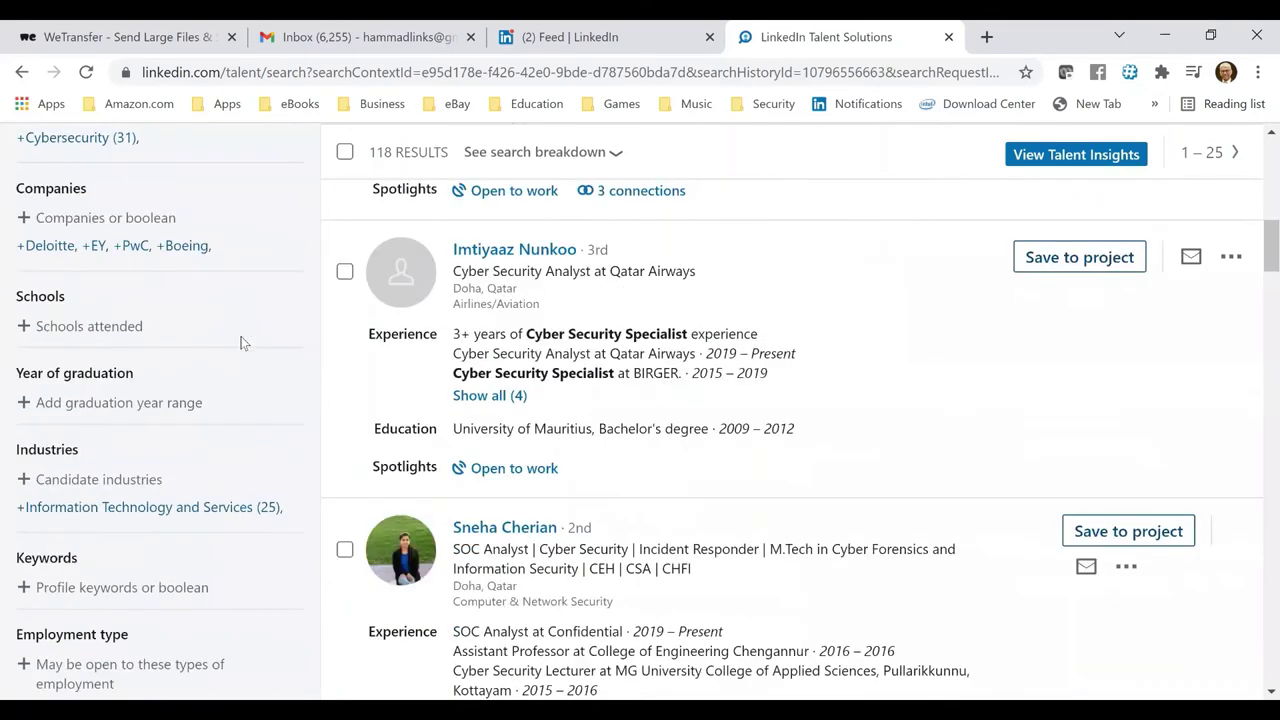
pyautogui.scroll(-4, 240, 343)
pyautogui.scroll(12, 240, 343)
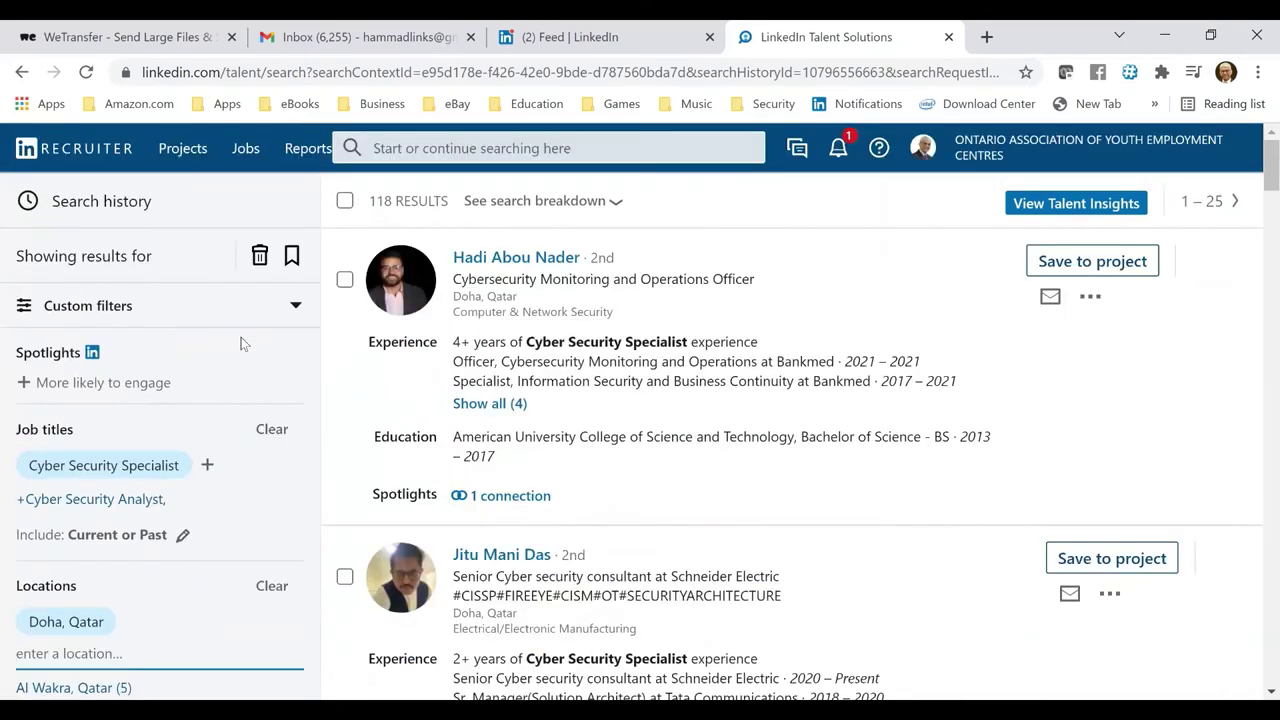
# Leave Recruiter for the main LinkedIn site at linkedin.com
pyautogui.click(297, 77)
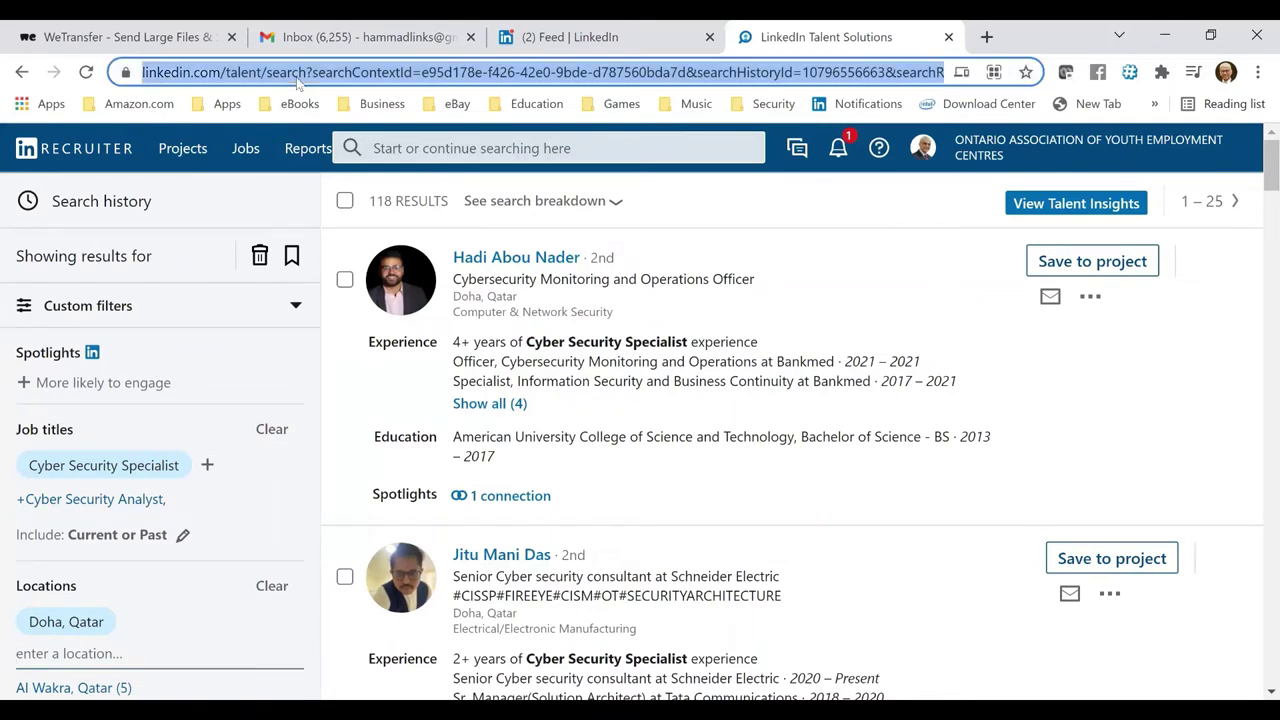
pyautogui.write('link')
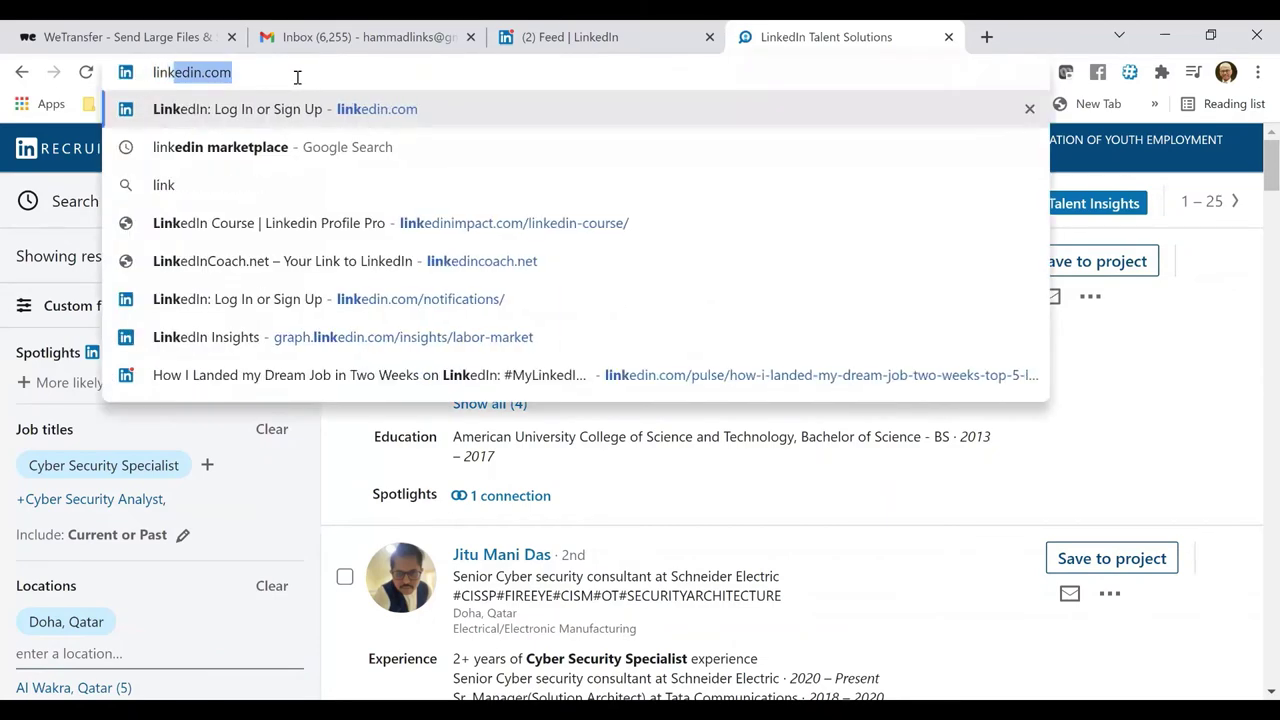
pyautogui.press('Return')
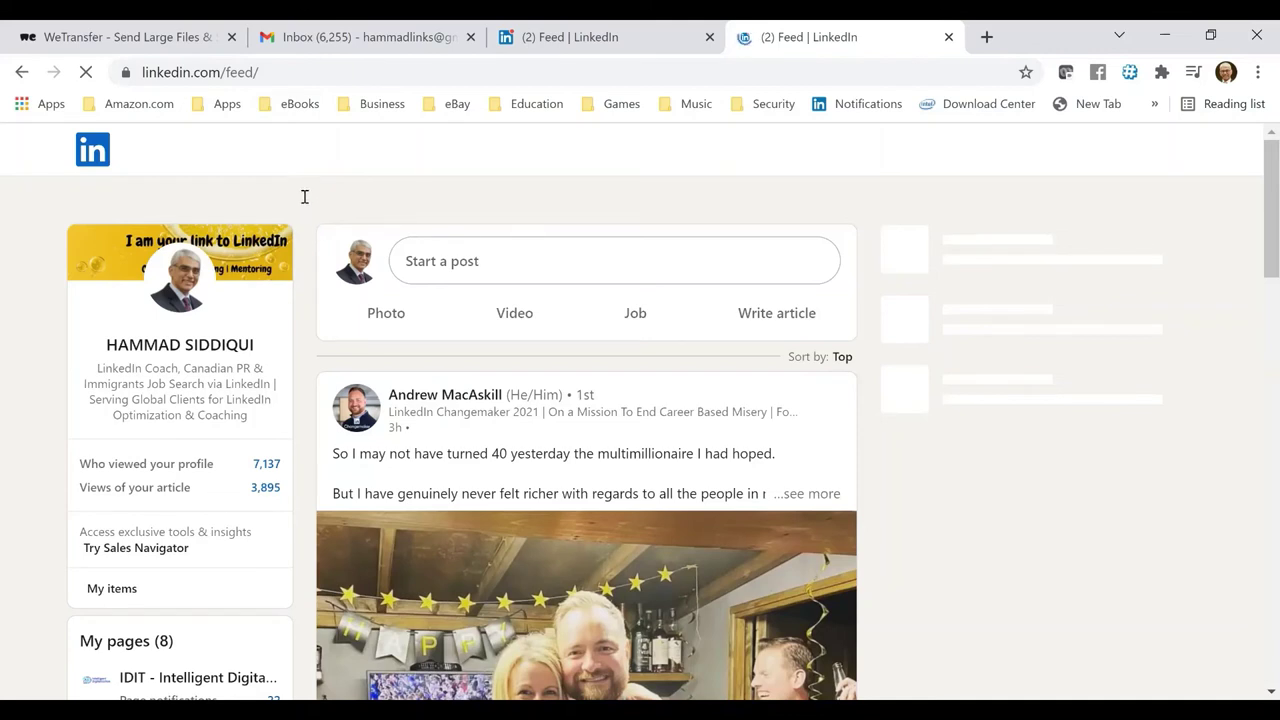
# Search LinkedIn Jobs for 'cyber security', showing 5,621 results in India
pyautogui.click(314, 74)
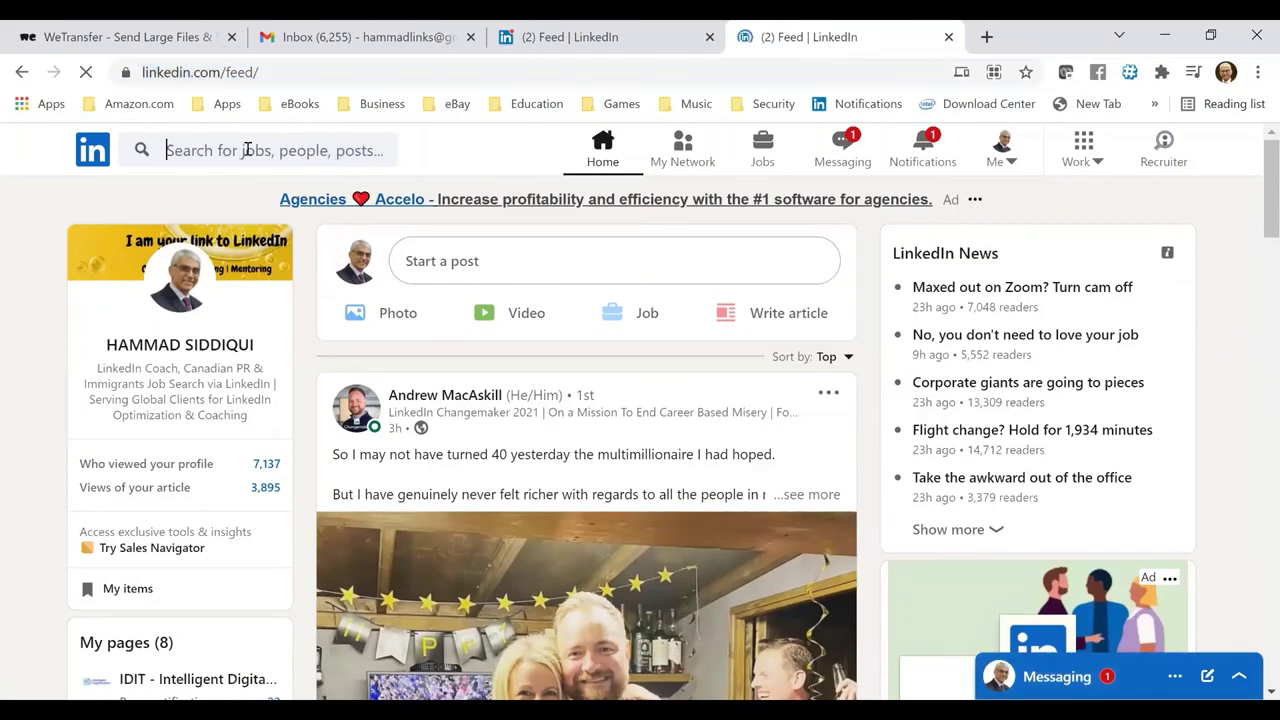
pyautogui.click(247, 149)
pyautogui.write('cyber s')
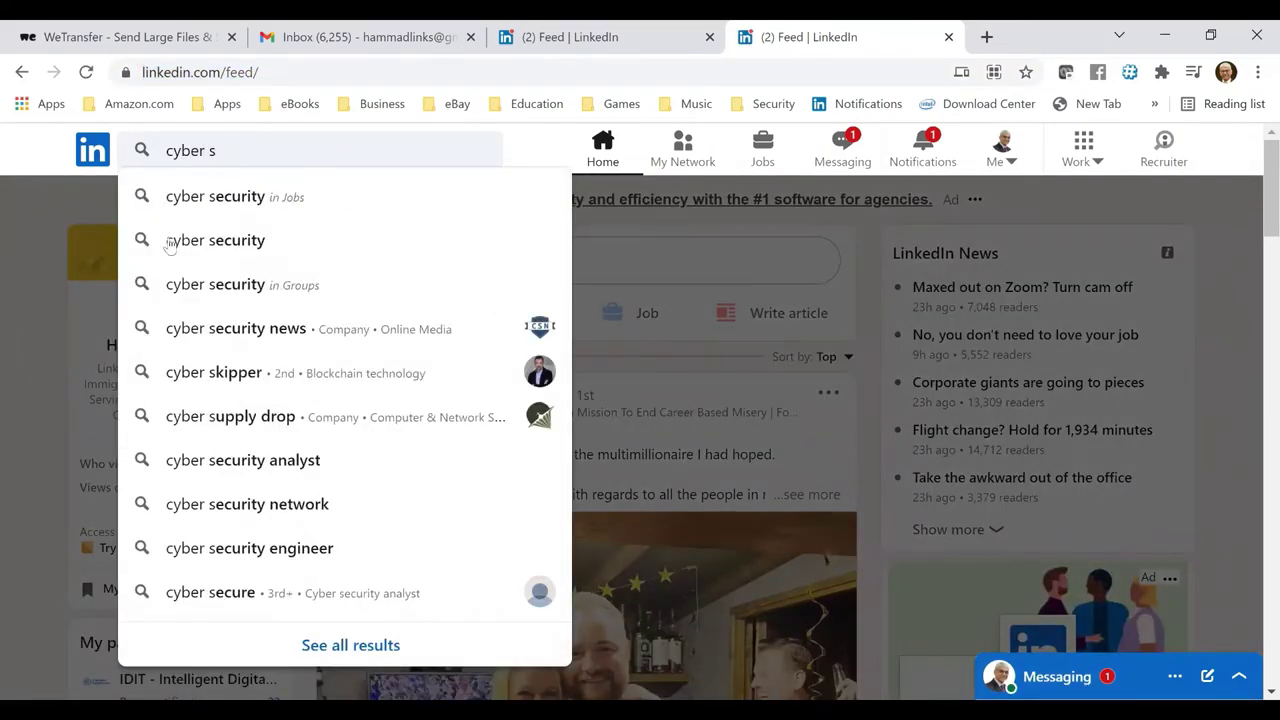
pyautogui.click(201, 202)
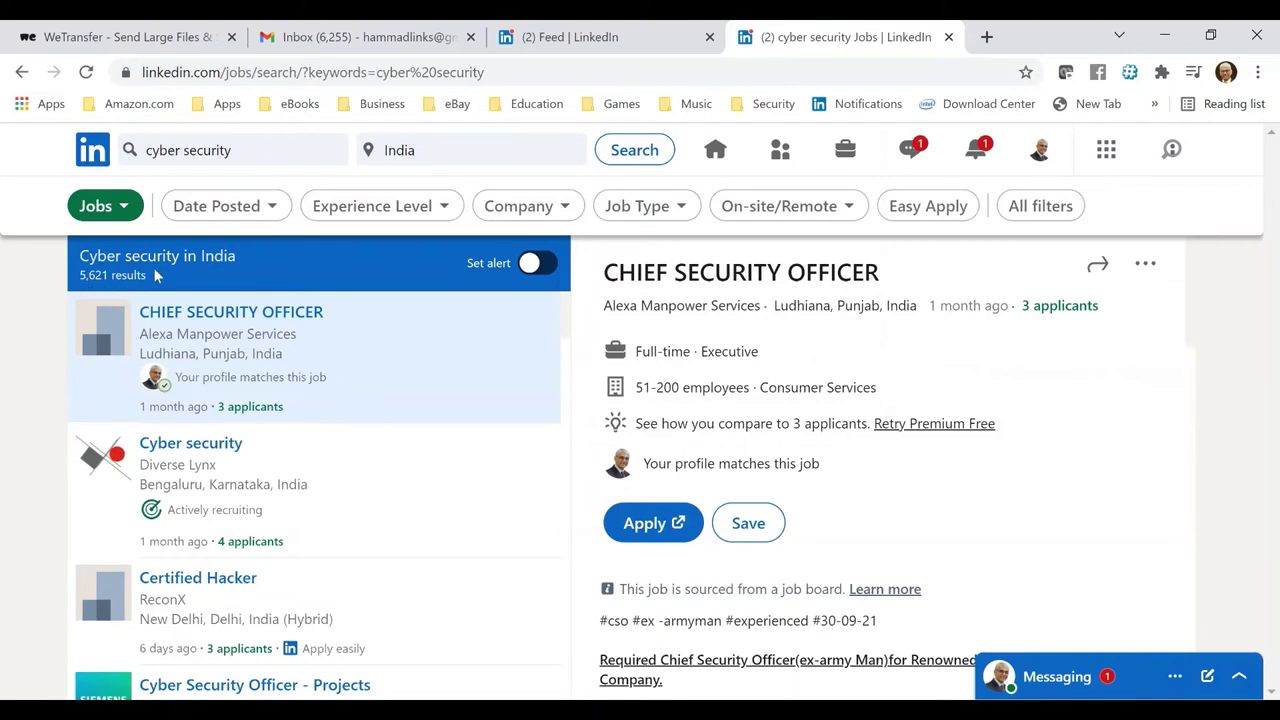
# Replace the India job location with Doha, Qatar and scan the 44 cyber security listings
pyautogui.click(459, 147)
pyautogui.press('BackSpace')
pyautogui.press('BackSpace')
pyautogui.press('BackSpace')
pyautogui.press('BackSpace')
pyautogui.press('BackSpace')
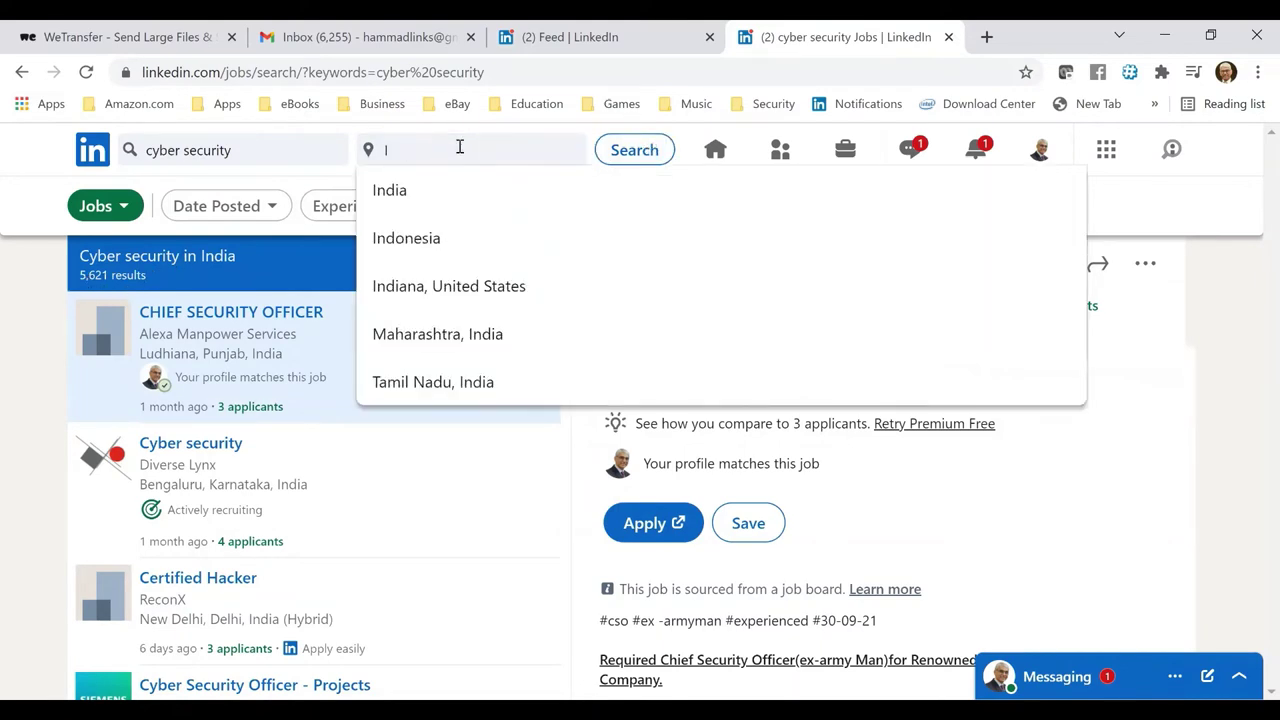
pyautogui.write('qatar')
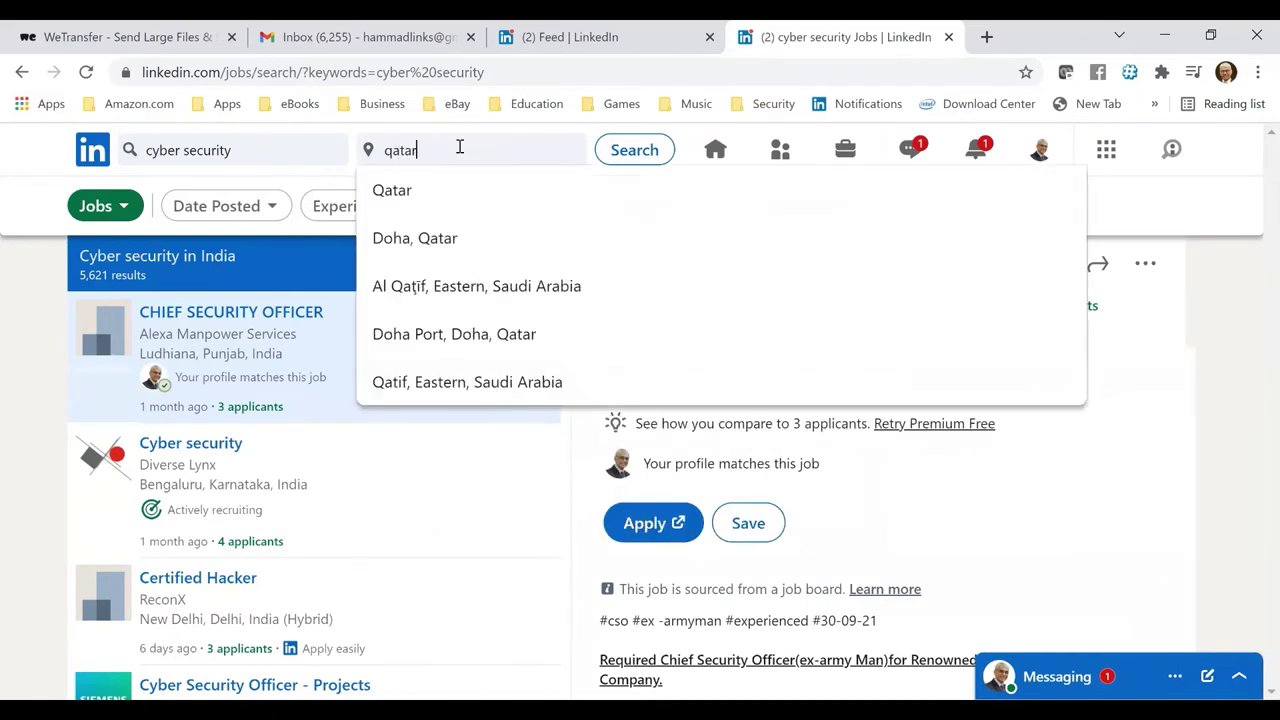
pyautogui.click(458, 240)
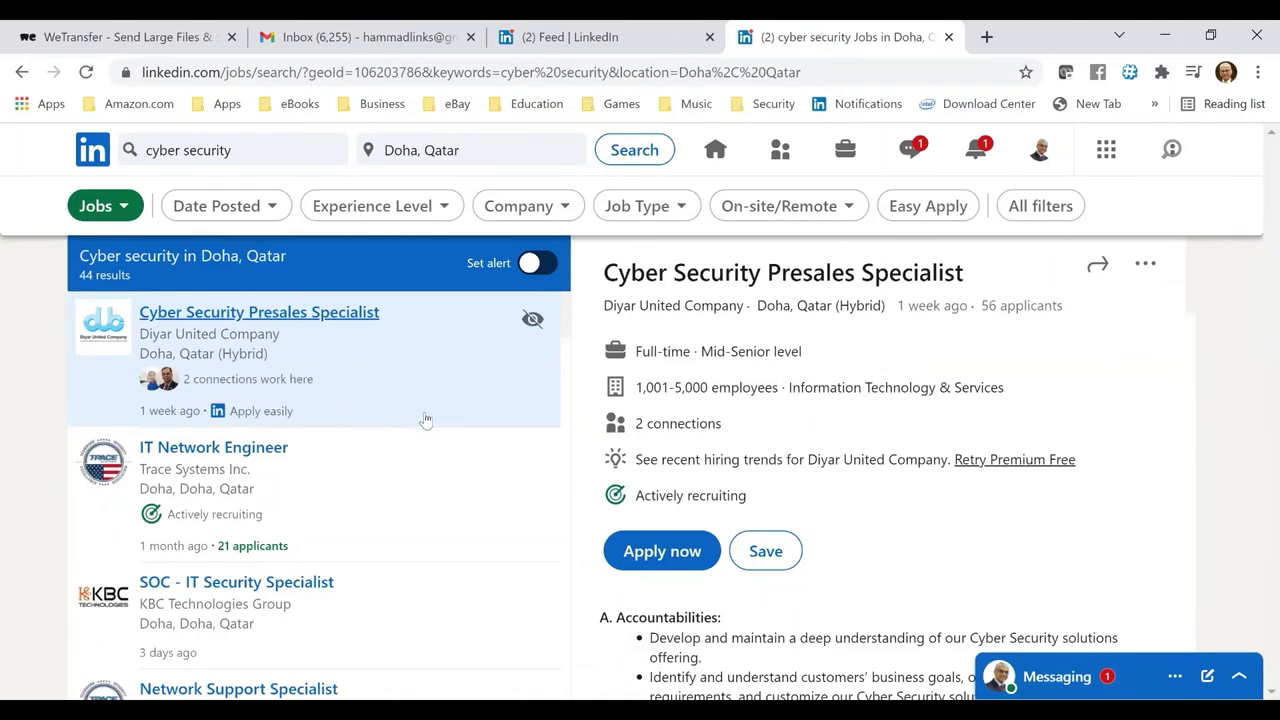
pyautogui.scroll(-5, 430, 418)
pyautogui.scroll(5, 430, 416)
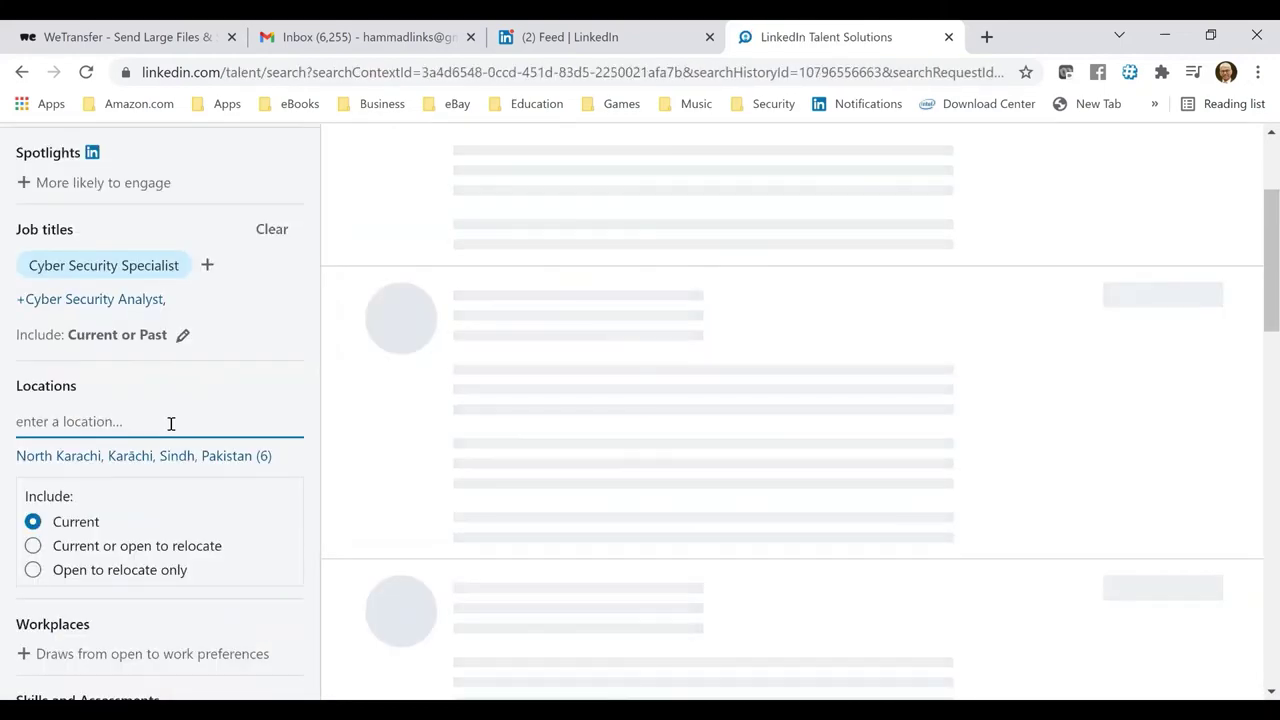
# Add Doha, Qatar as the candidate location and scroll the 118 Cyber Security Specialist results
pyautogui.write('qatar')
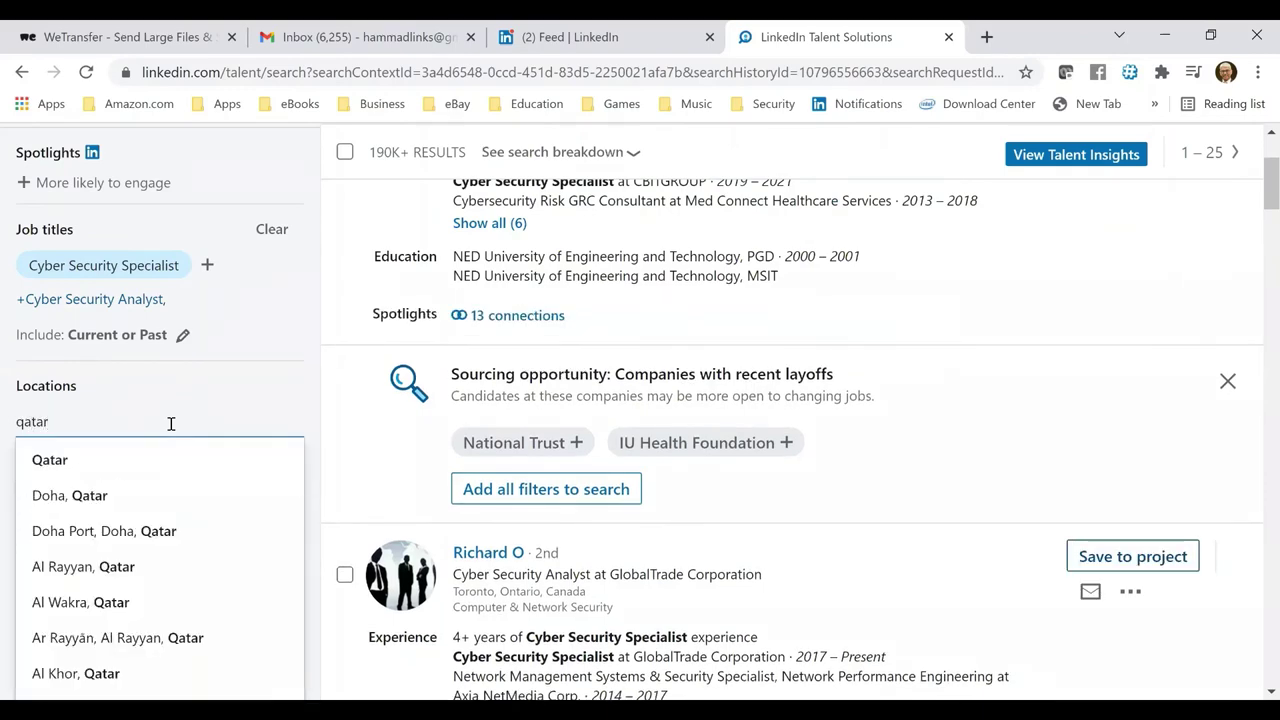
pyautogui.click(120, 502)
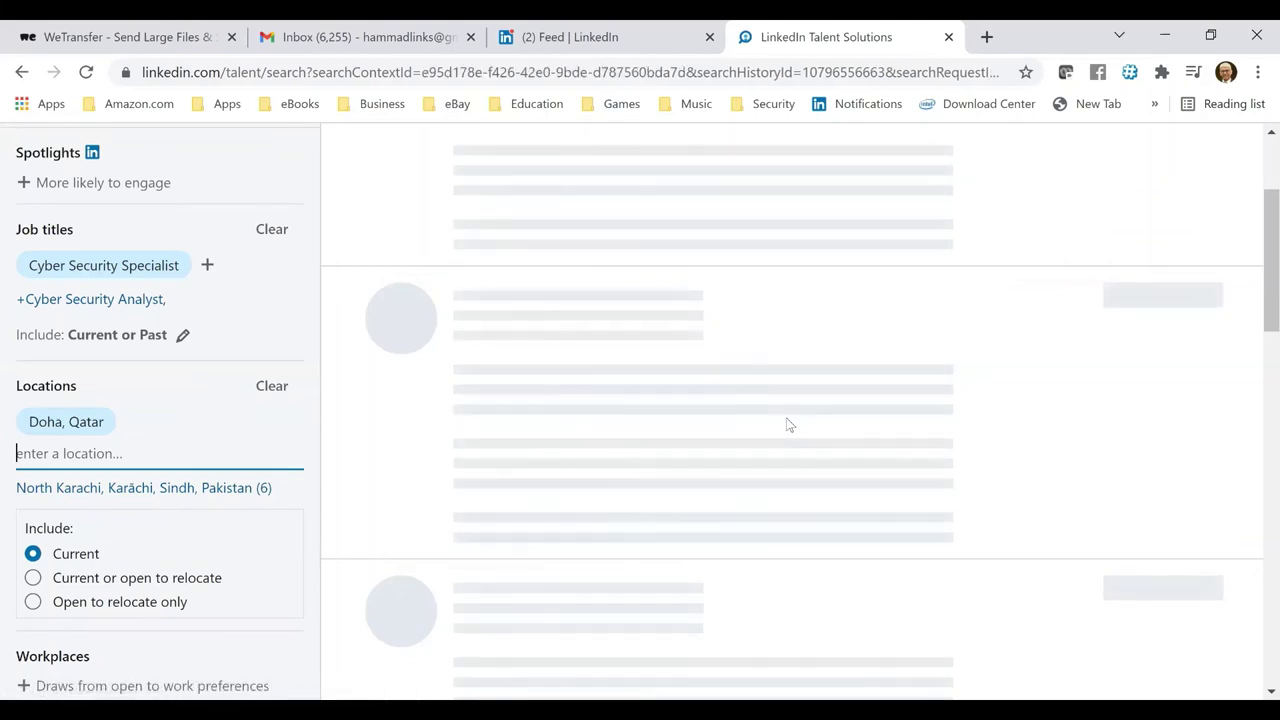
pyautogui.scroll(2, 600, 320)
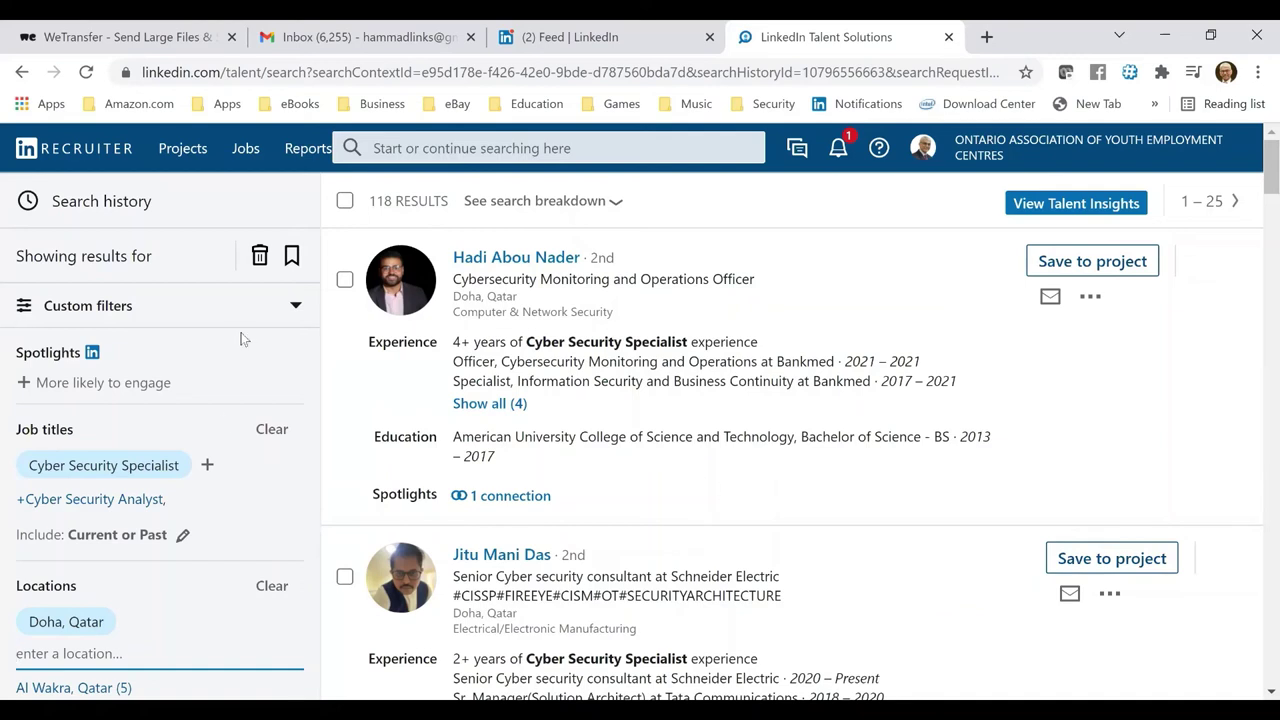
pyautogui.scroll(-15, 240, 340)
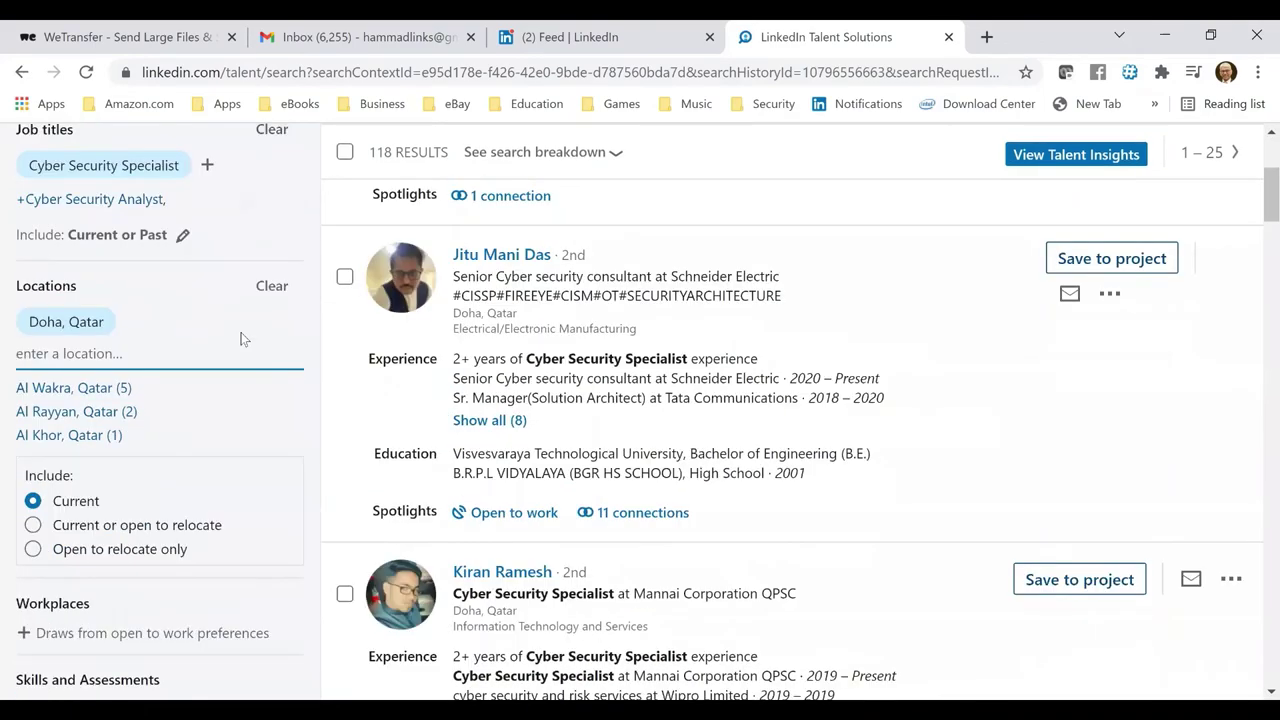
pyautogui.scroll(-5, 240, 343)
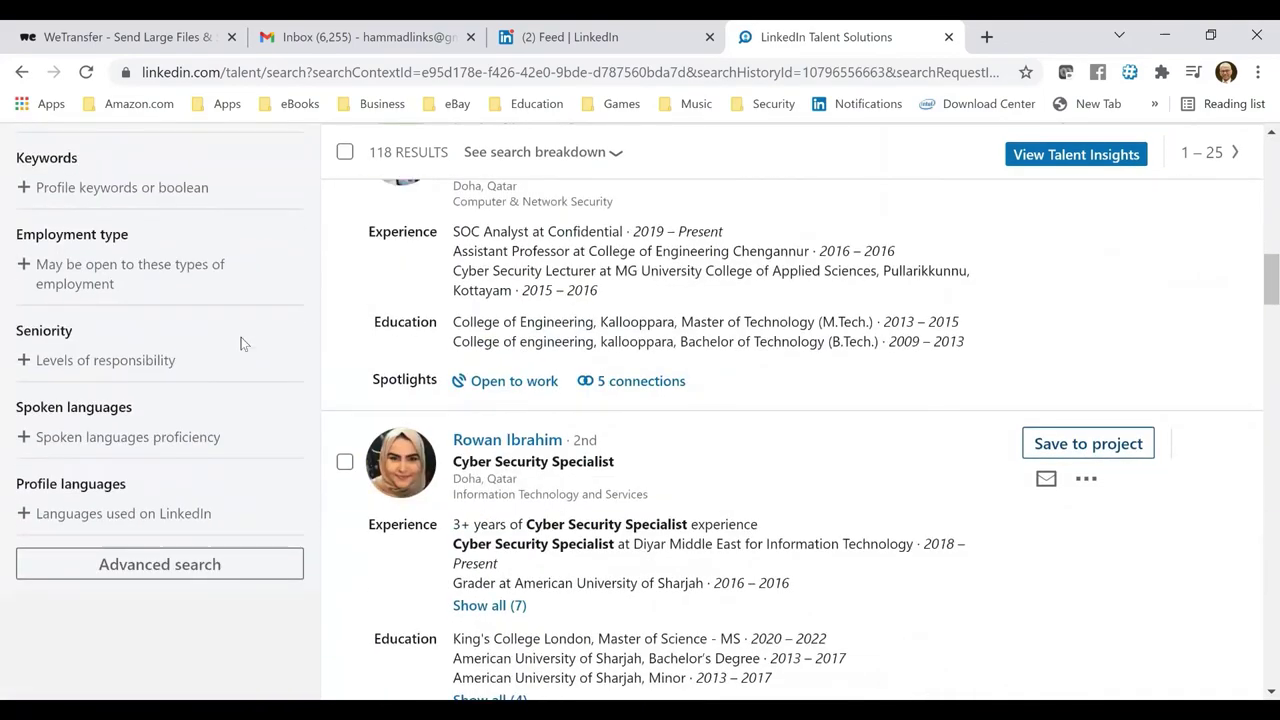
pyautogui.scroll(20, 240, 343)
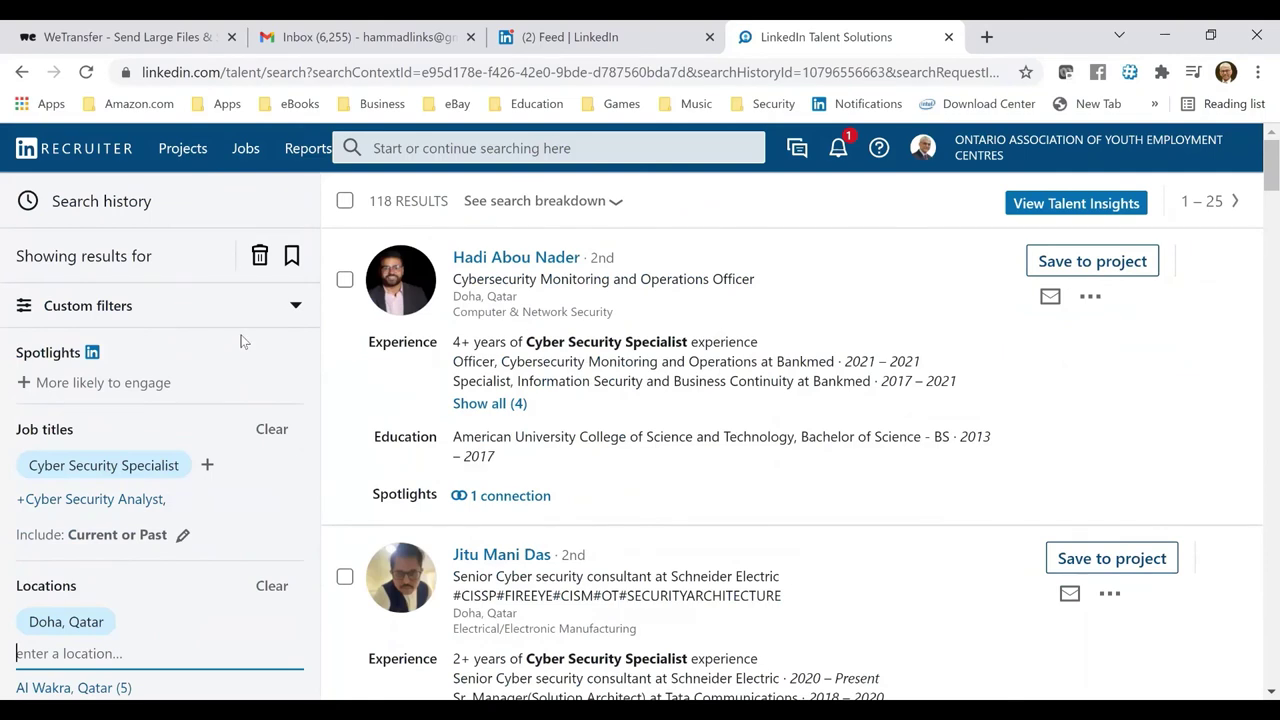
# Go from Recruiter back to the main LinkedIn site at linkedin.com
pyautogui.click(297, 72)
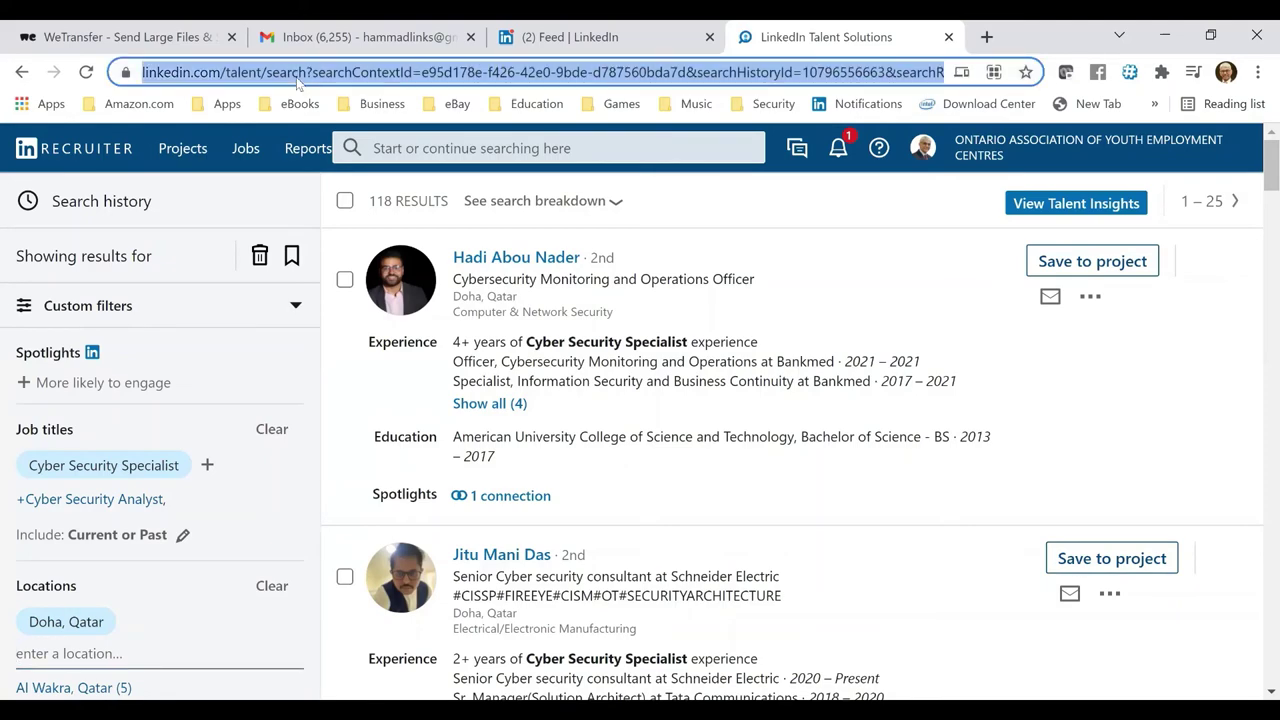
pyautogui.write('link')
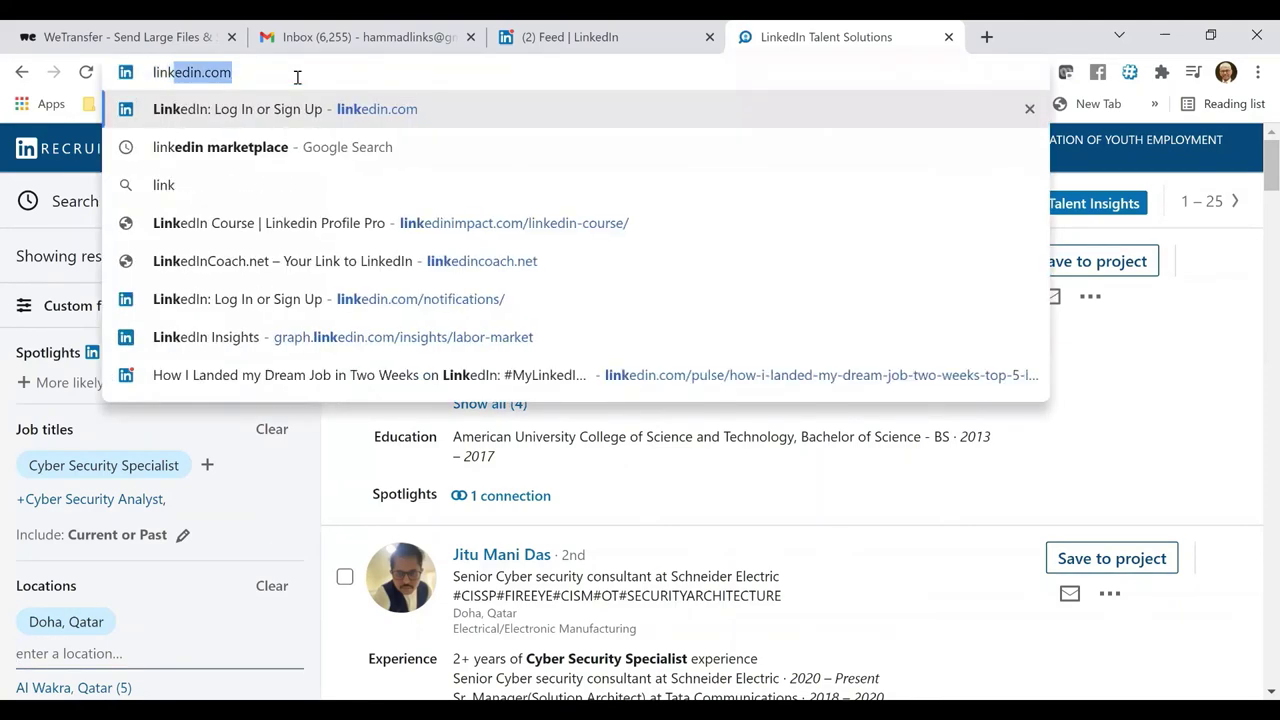
pyautogui.press('Return')
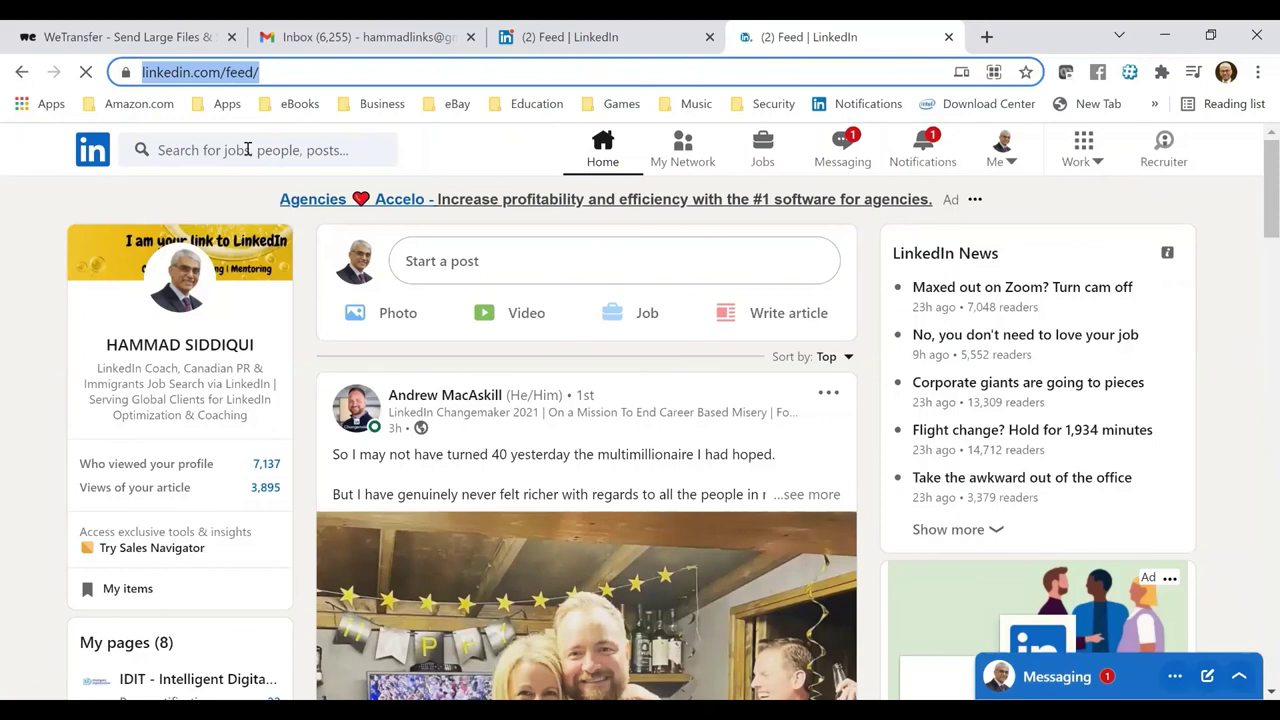
# Bring up LinkedIn Jobs results for 'cyber security', 5,621 listings in India
pyautogui.click(247, 149)
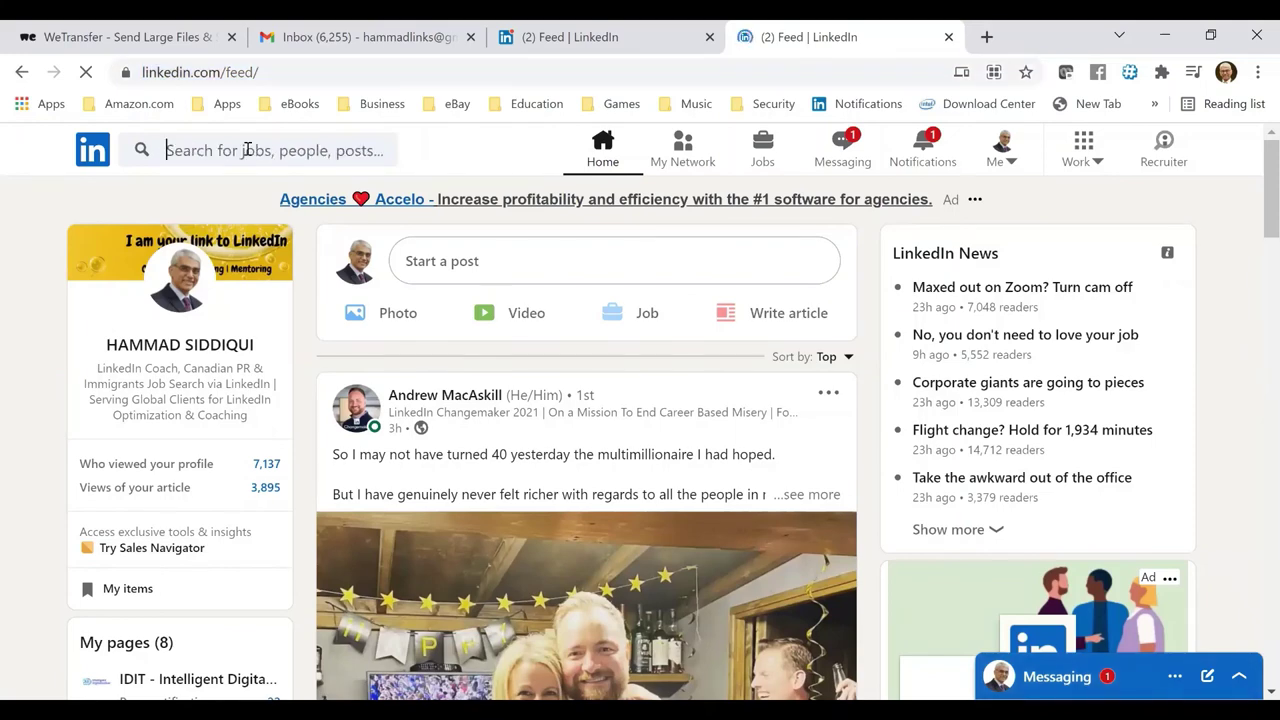
pyautogui.write('cyber')
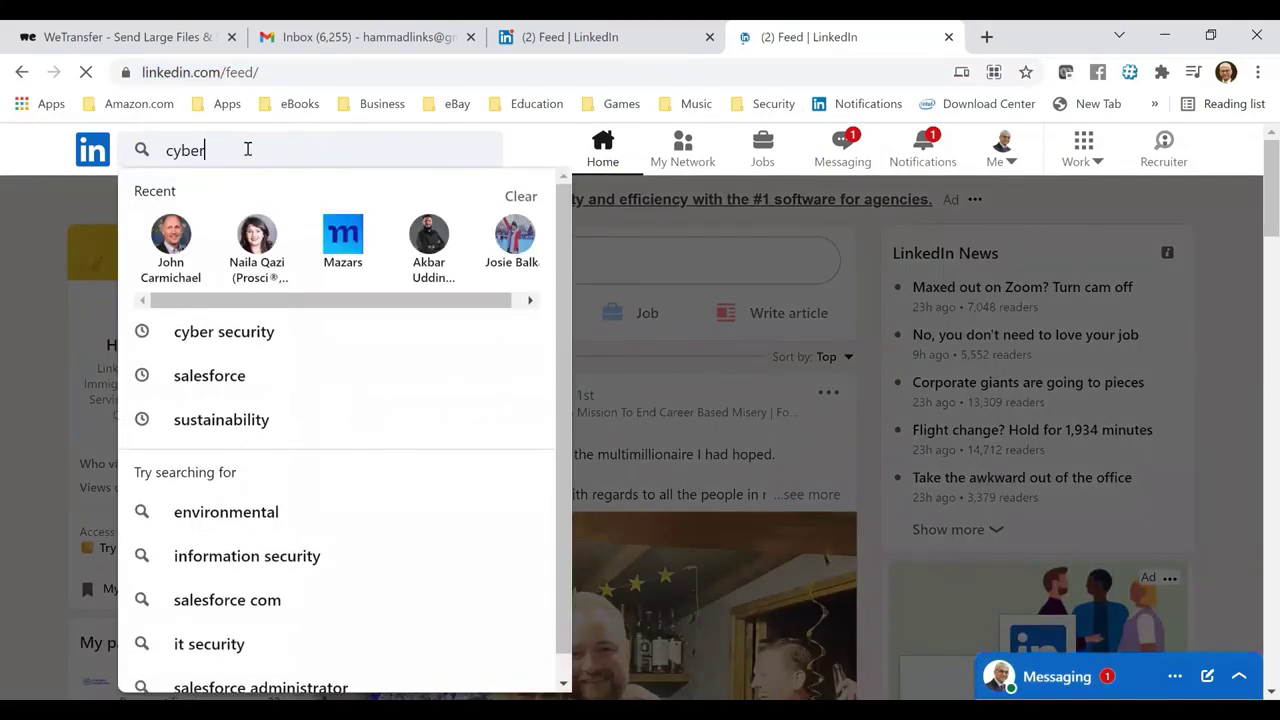
pyautogui.write(' s')
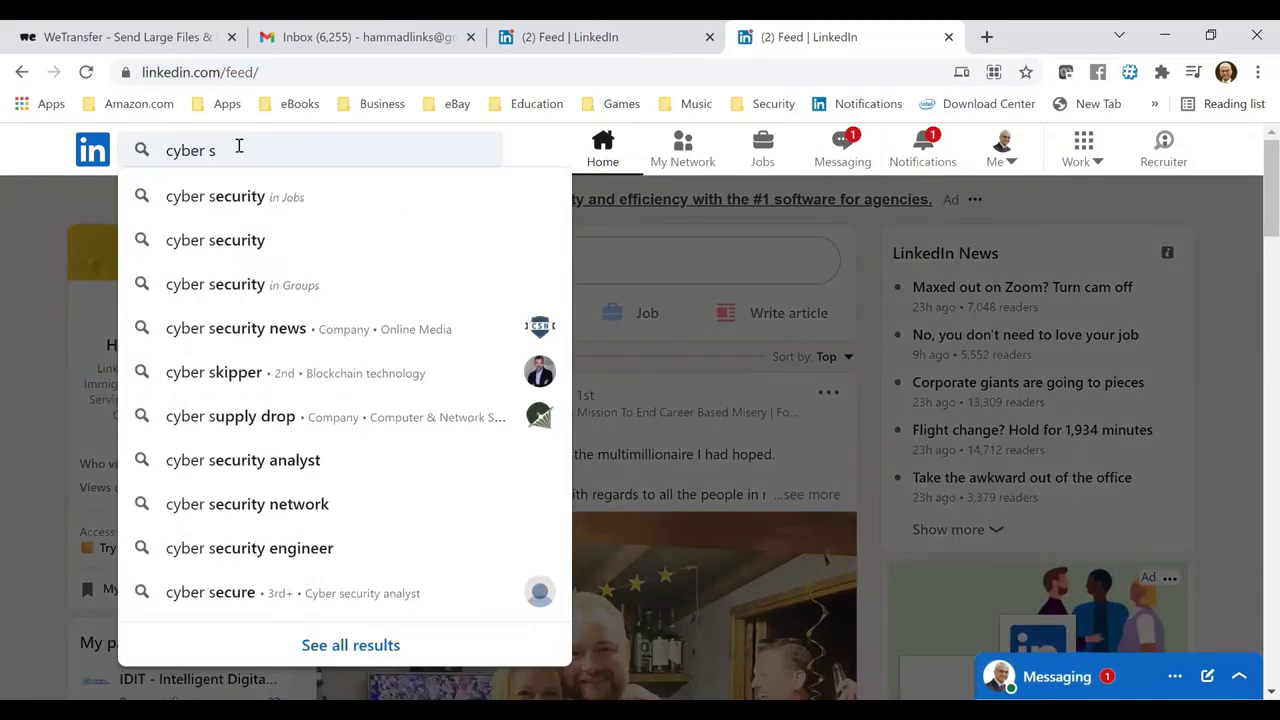
pyautogui.click(201, 206)
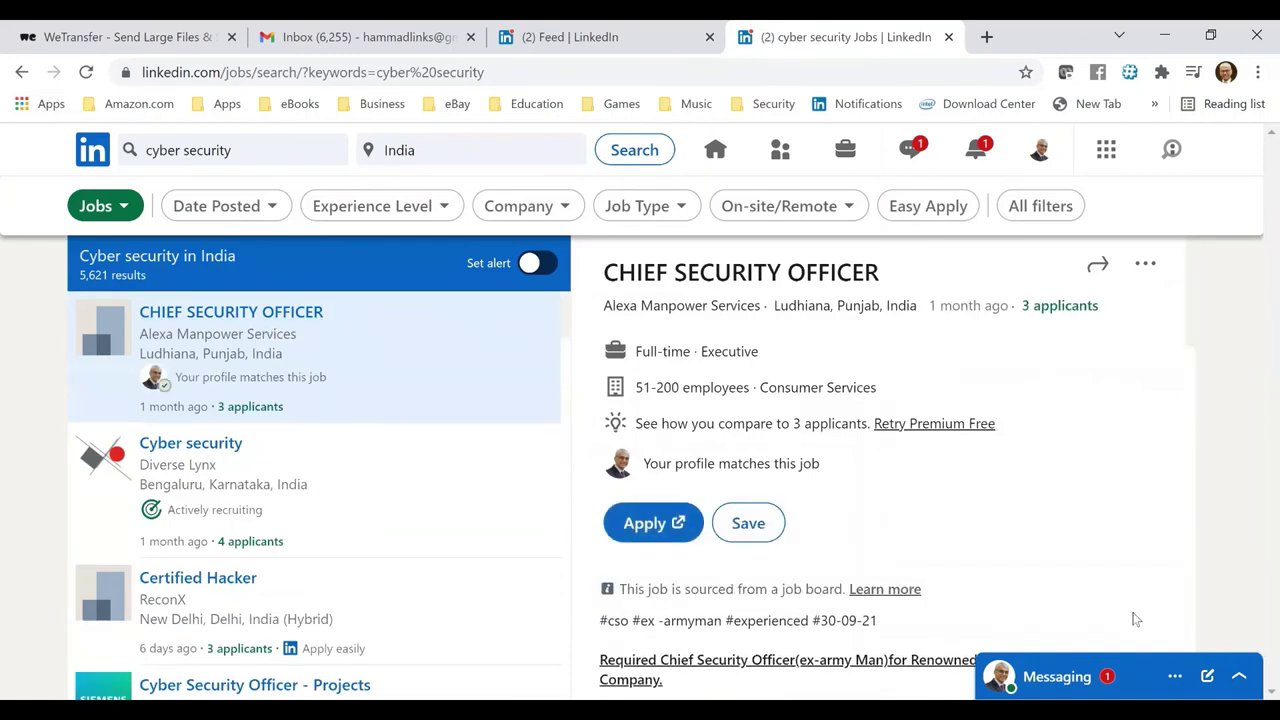
# Switch the job search location from India to Doha, Qatar and scroll the 44 results
pyautogui.click(459, 147)
pyautogui.press('BackSpace')
pyautogui.press('BackSpace')
pyautogui.press('BackSpace')
pyautogui.press('BackSpace')
pyautogui.press('BackSpace')
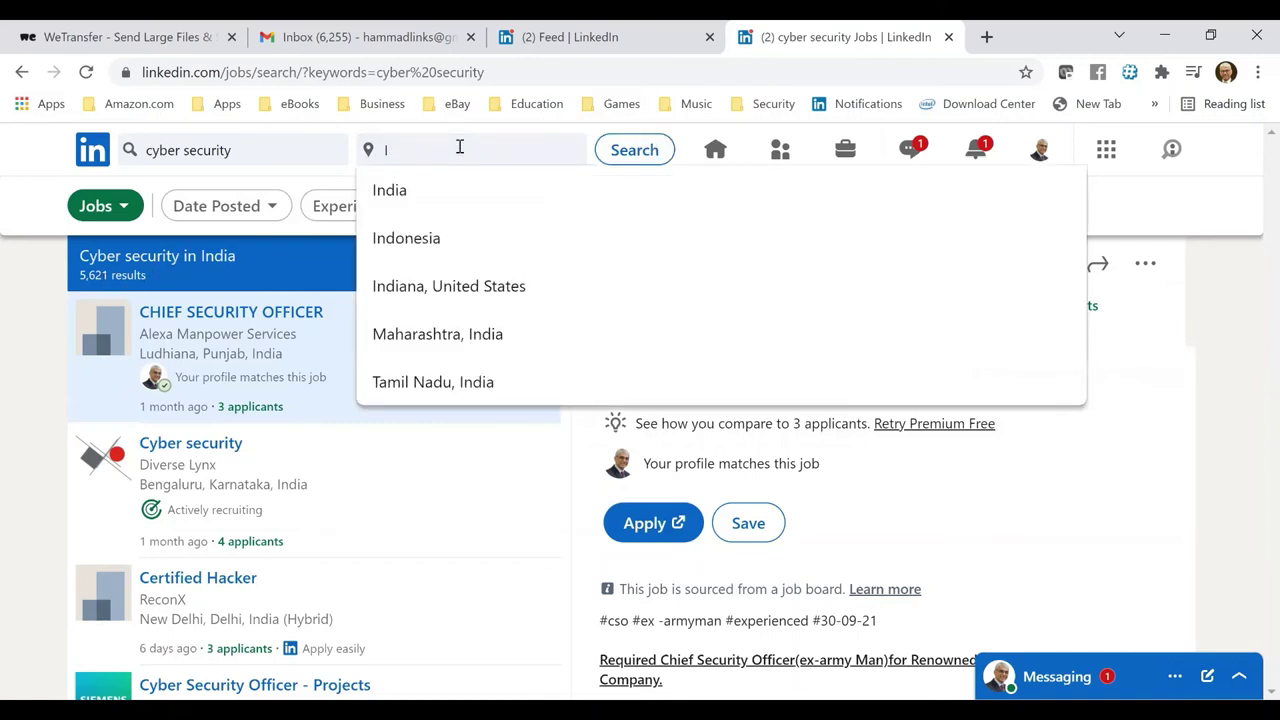
pyautogui.write('qatar')
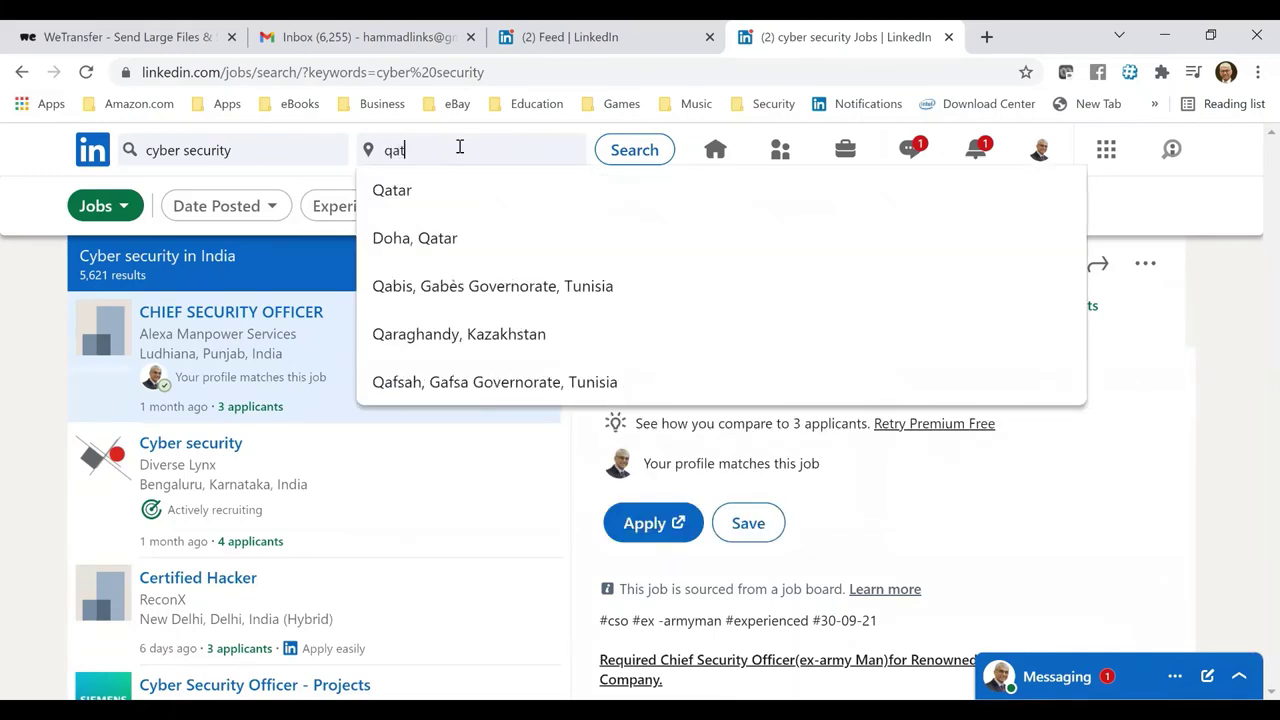
pyautogui.click(459, 238)
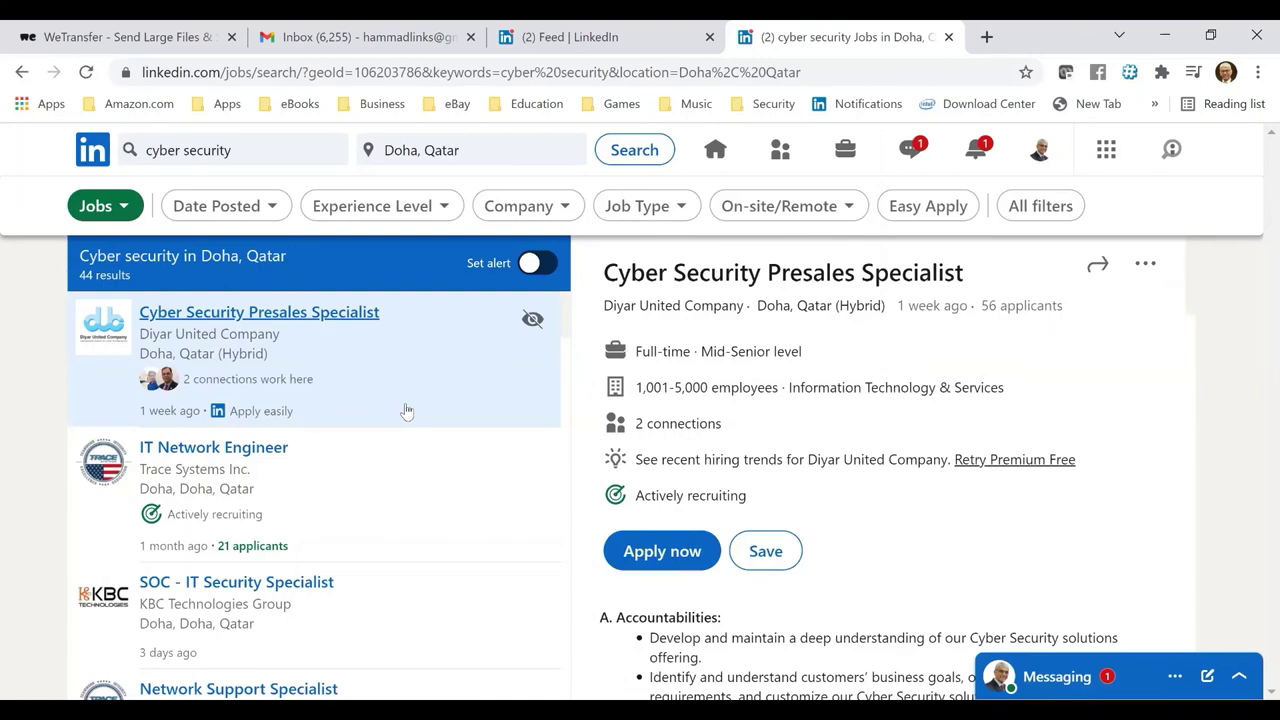
pyautogui.scroll(-5, 443, 432)
pyautogui.scroll(2, 430, 415)
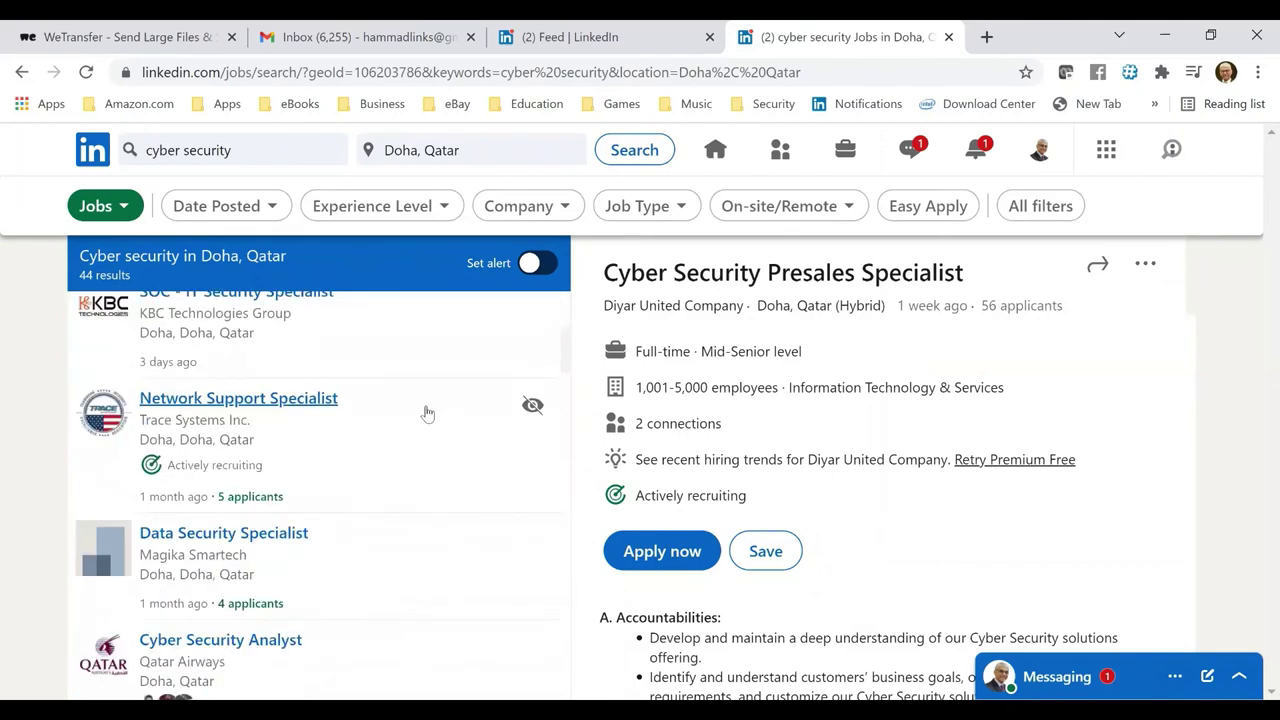
pyautogui.scroll(3, 426, 412)
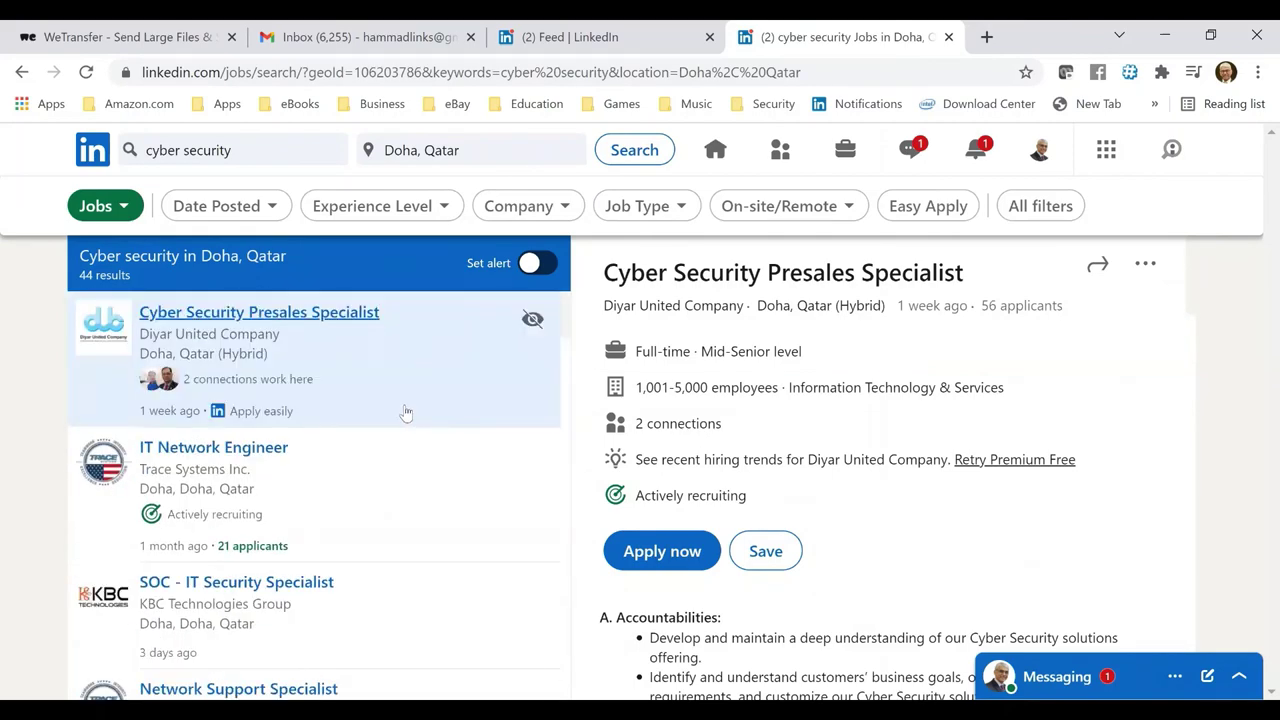